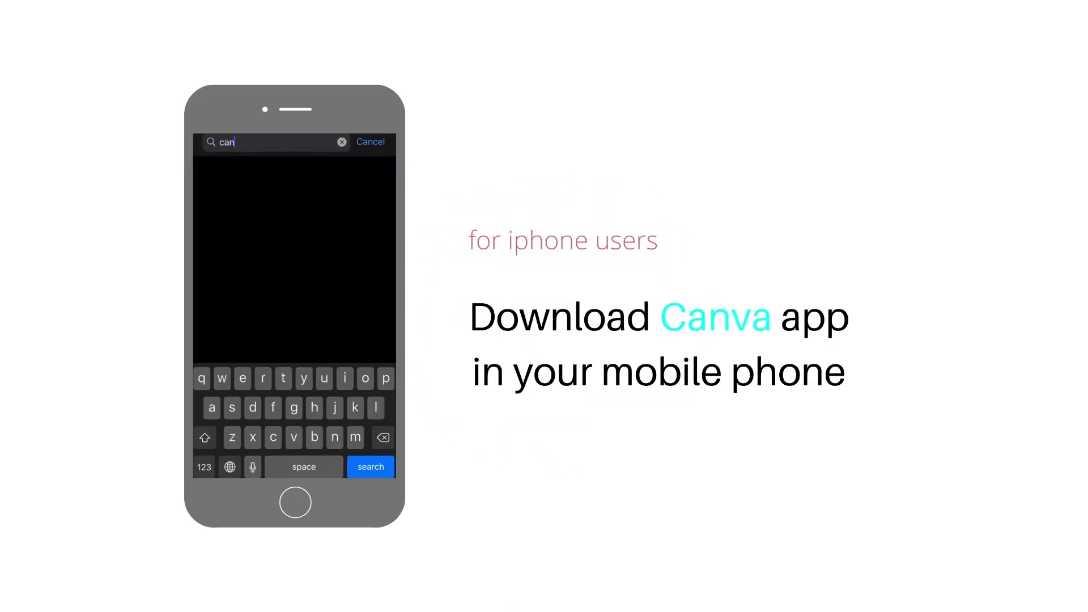
key("Return")
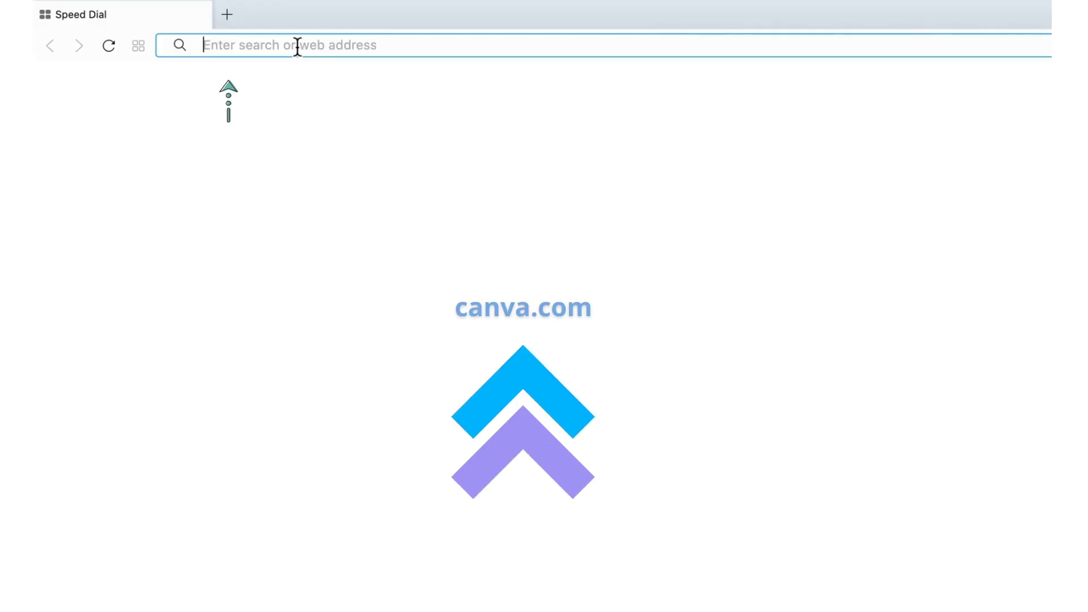
Open canva.com in the browser and sign up with a Google account
type("canva.com")
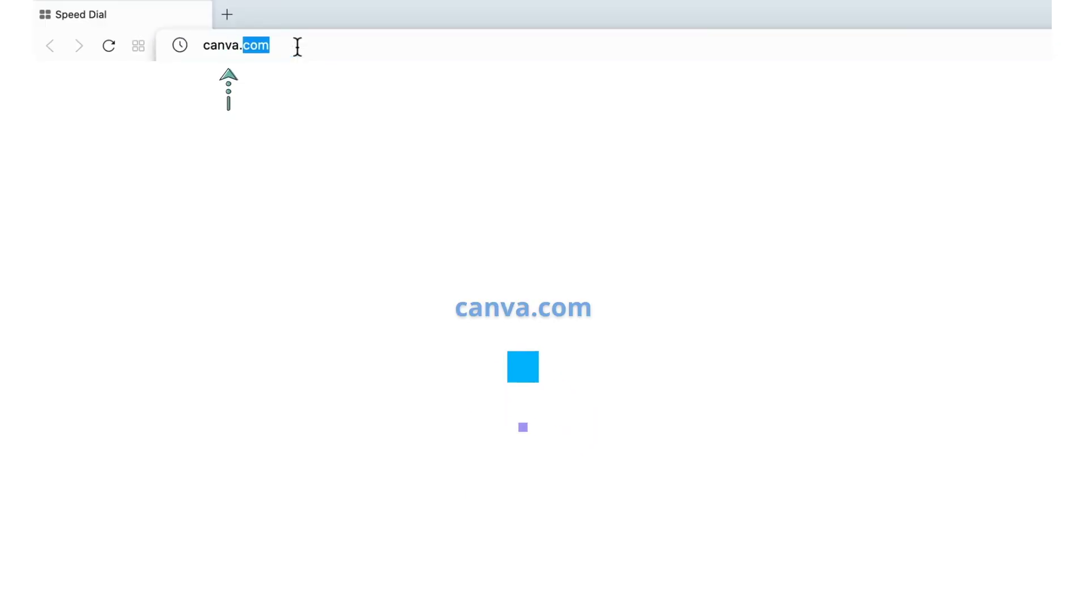
key("Return")
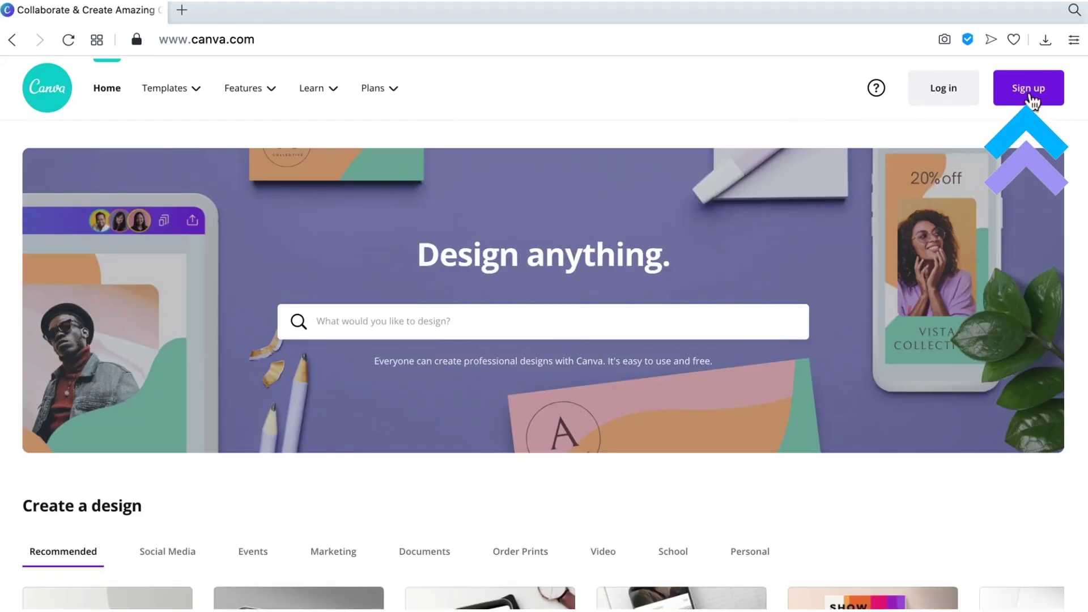
left_click(1030, 100)
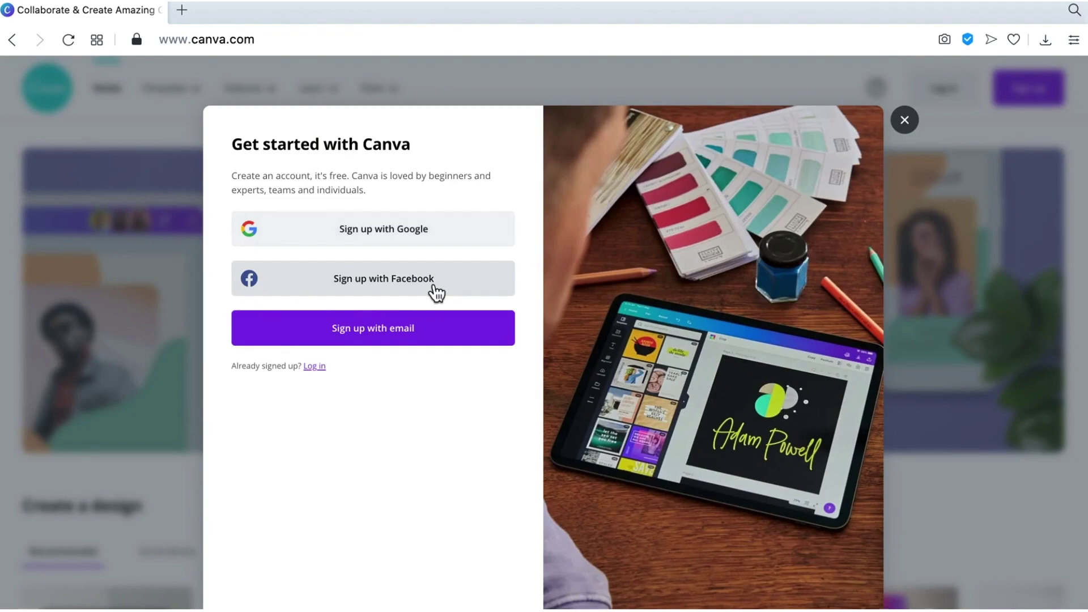
left_click(395, 241)
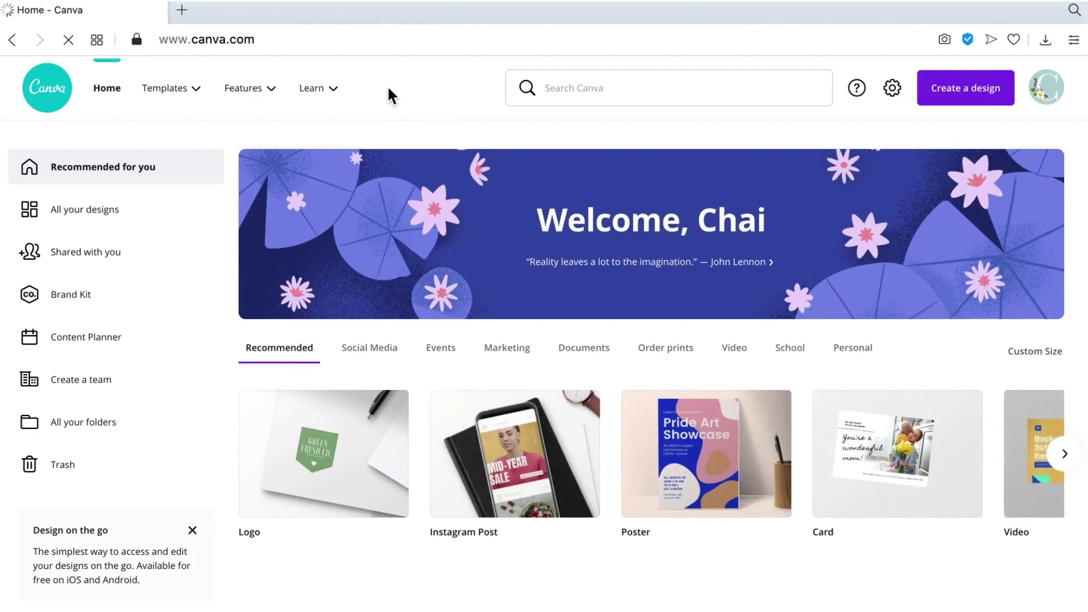
Search for "youtube channel art" and create a blank YouTube Channel Art design
left_click(609, 99)
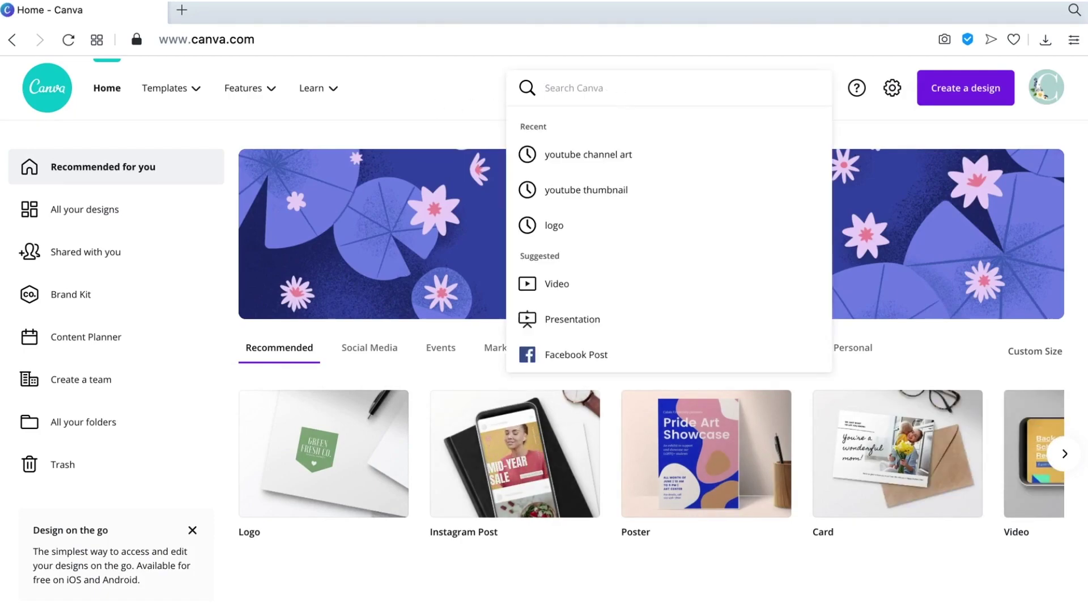
type("youtube channel art")
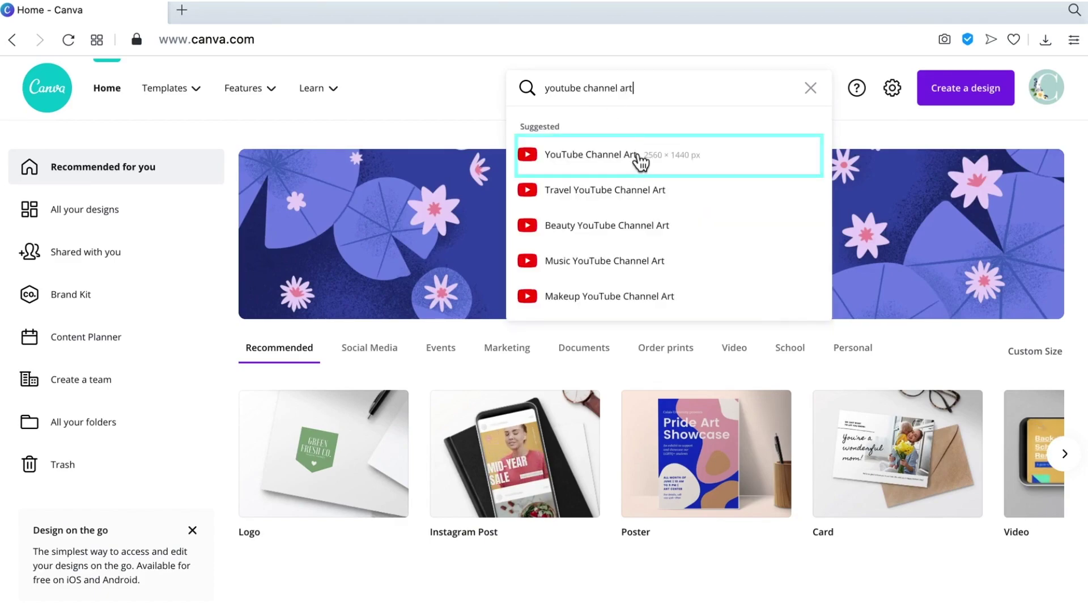
left_click(682, 170)
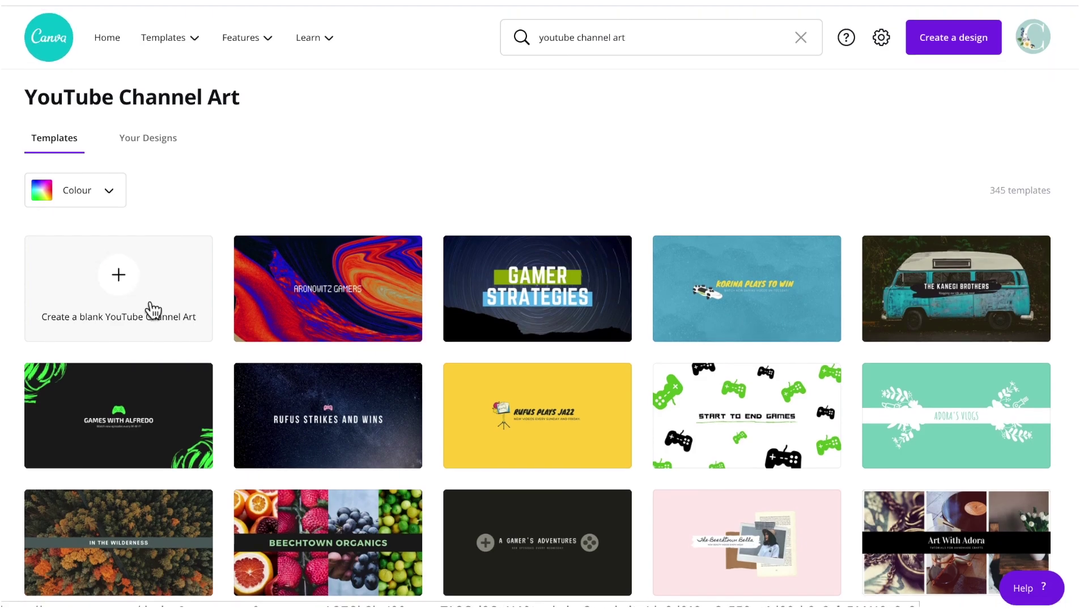
left_click(150, 304)
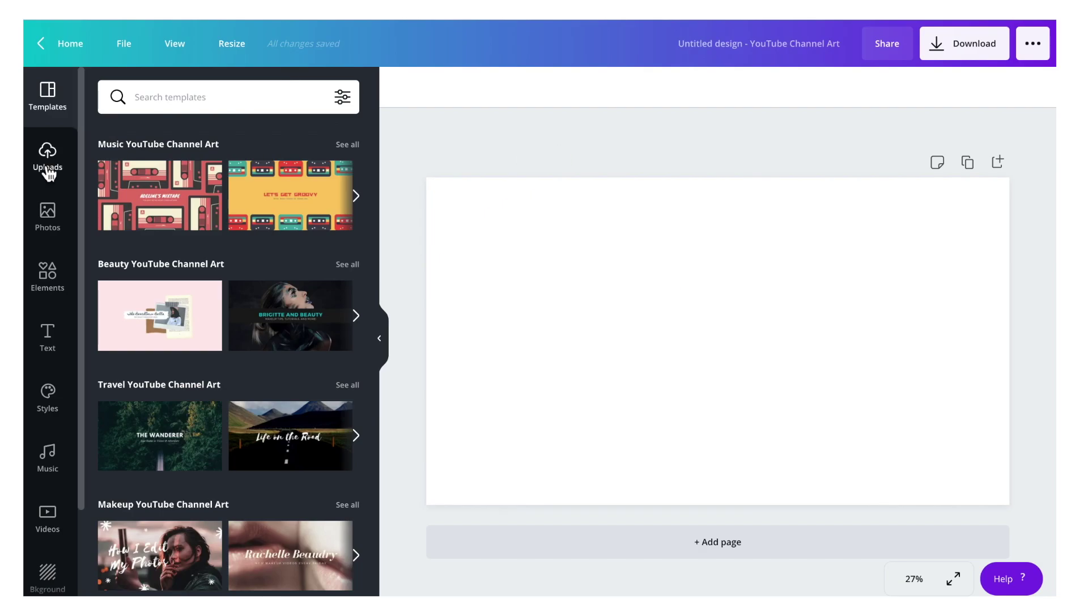
Upload TV 2560 x 1440.png from the Downloads folder and place it so that it fills the canvas
left_click(47, 164)
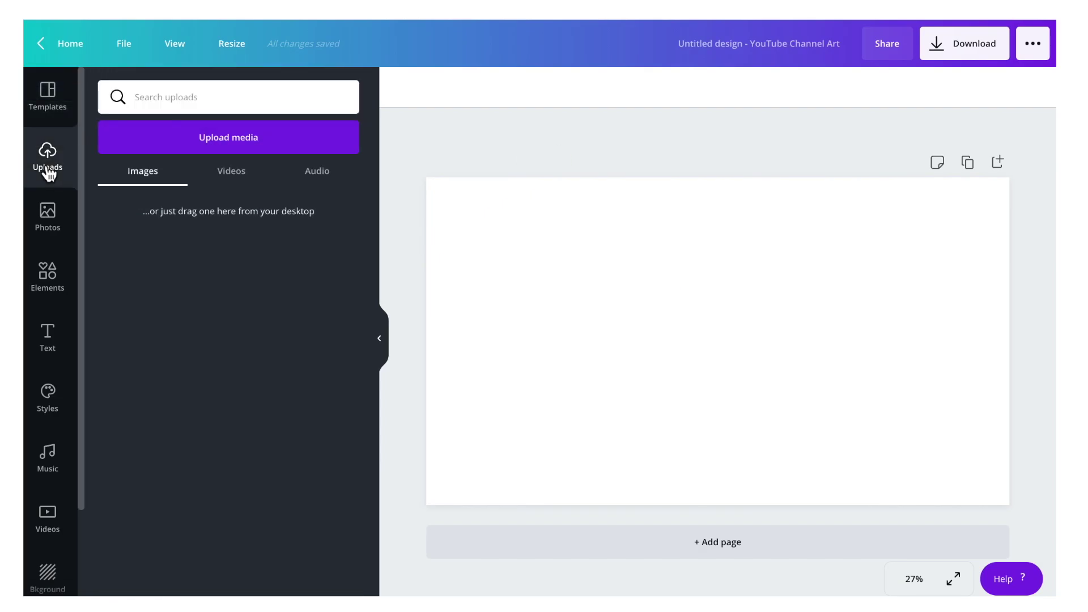
left_click(217, 145)
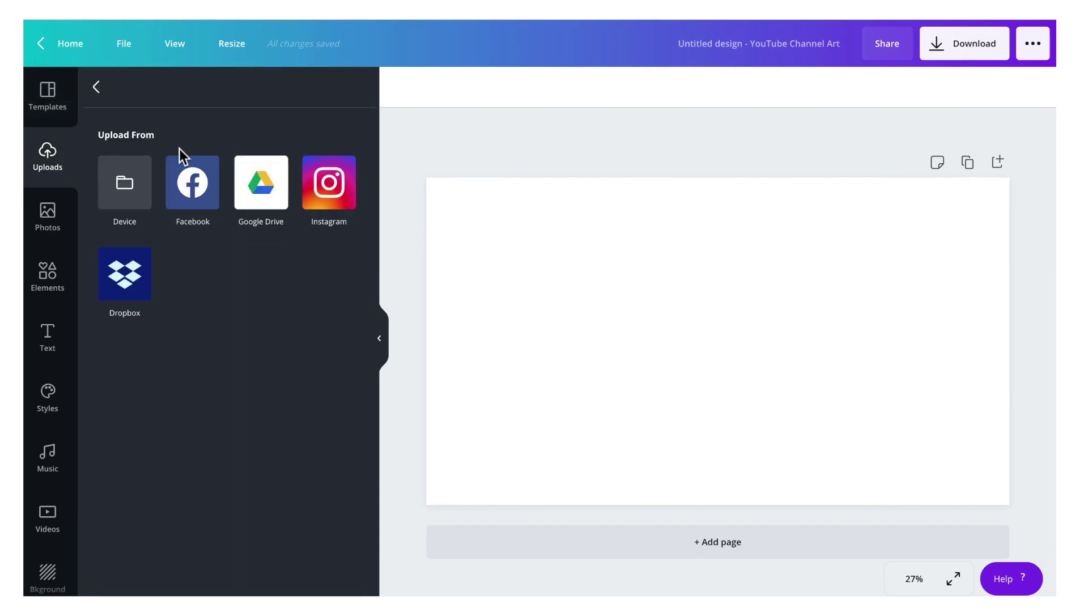
left_click(130, 194)
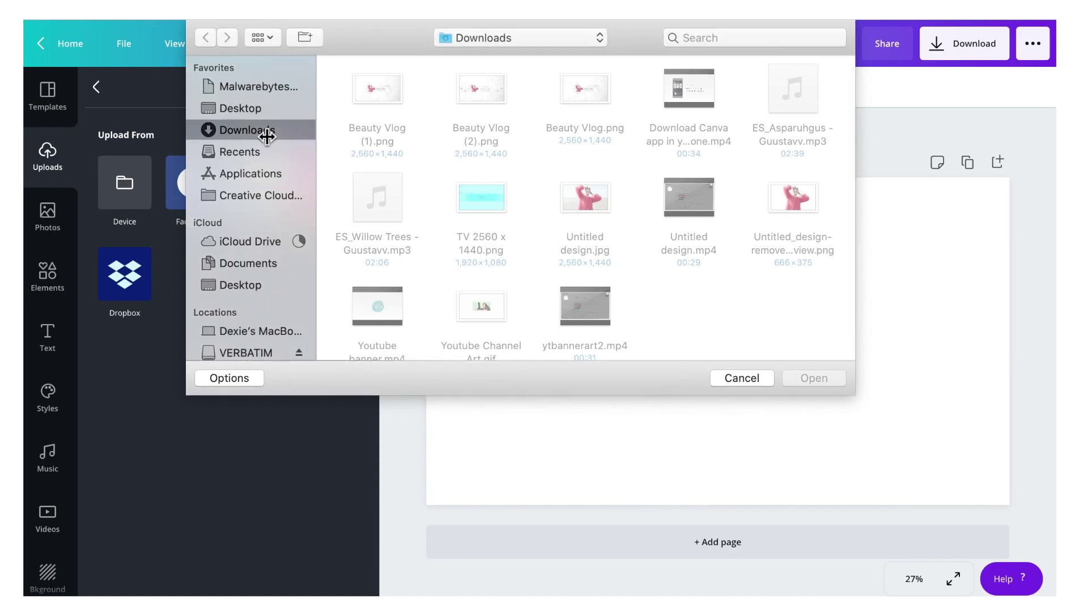
left_click(485, 200)
left_click(814, 374)
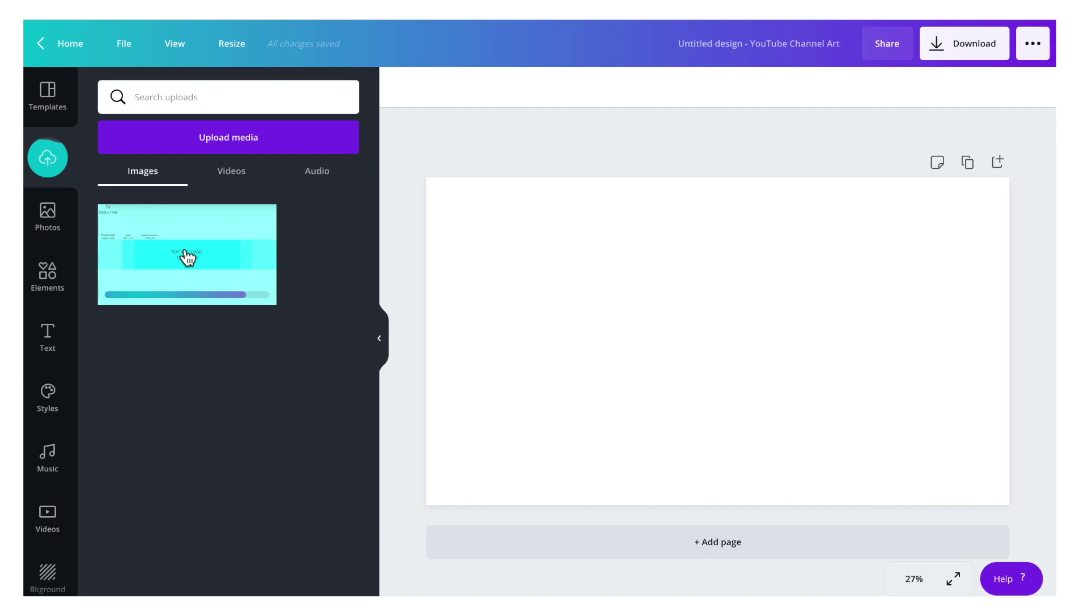
left_click_drag(187, 258, 462, 213)
left_click_drag(574, 277, 561, 272)
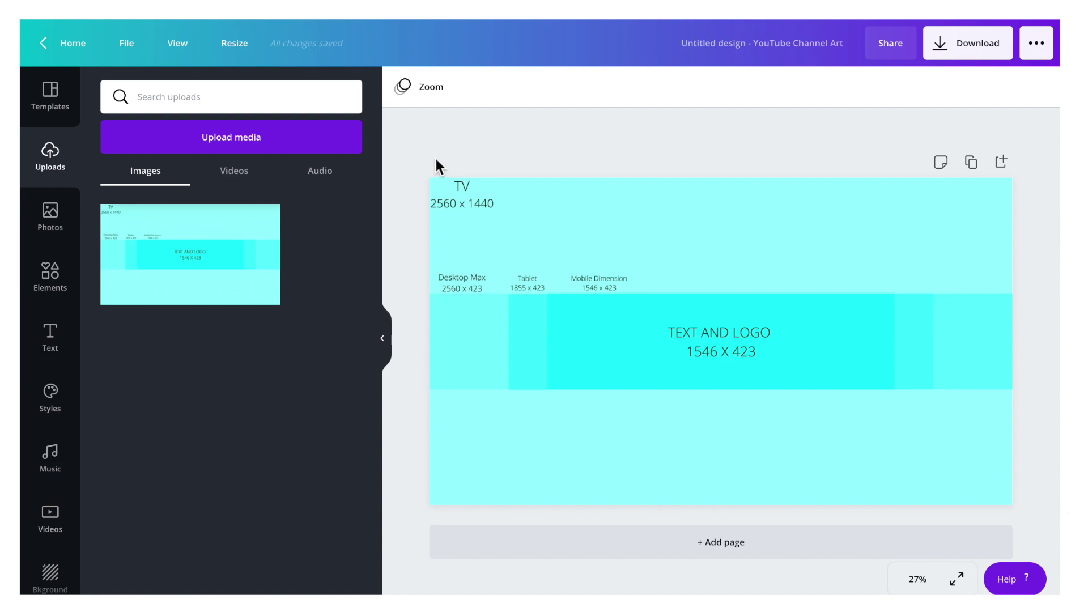
Show the rulers and place horizontal and vertical guides along the edges of the 1546 x 423 text and logo area
left_click(177, 45)
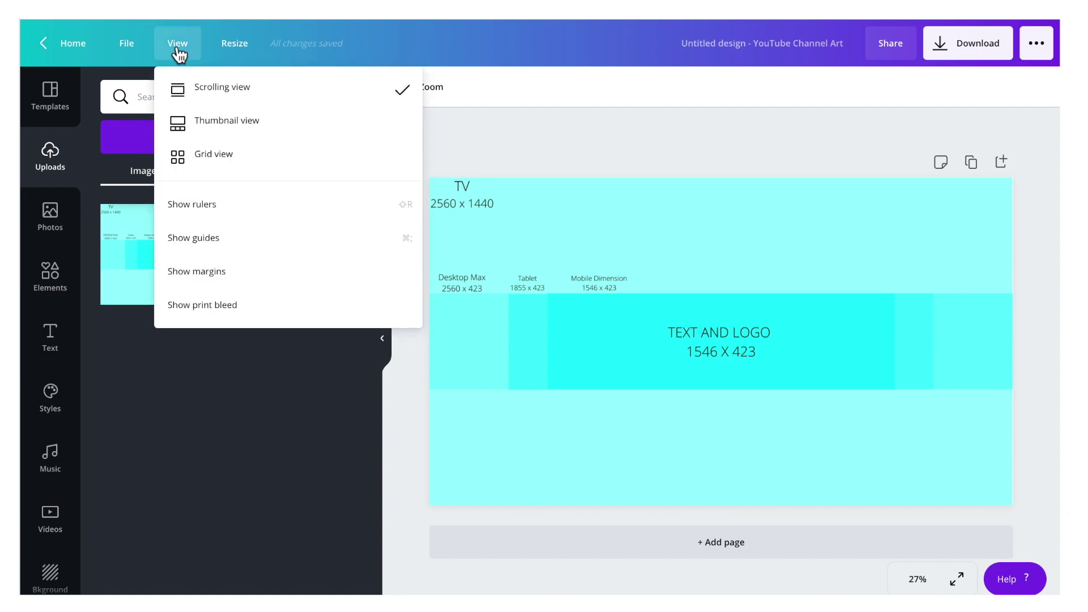
left_click(203, 208)
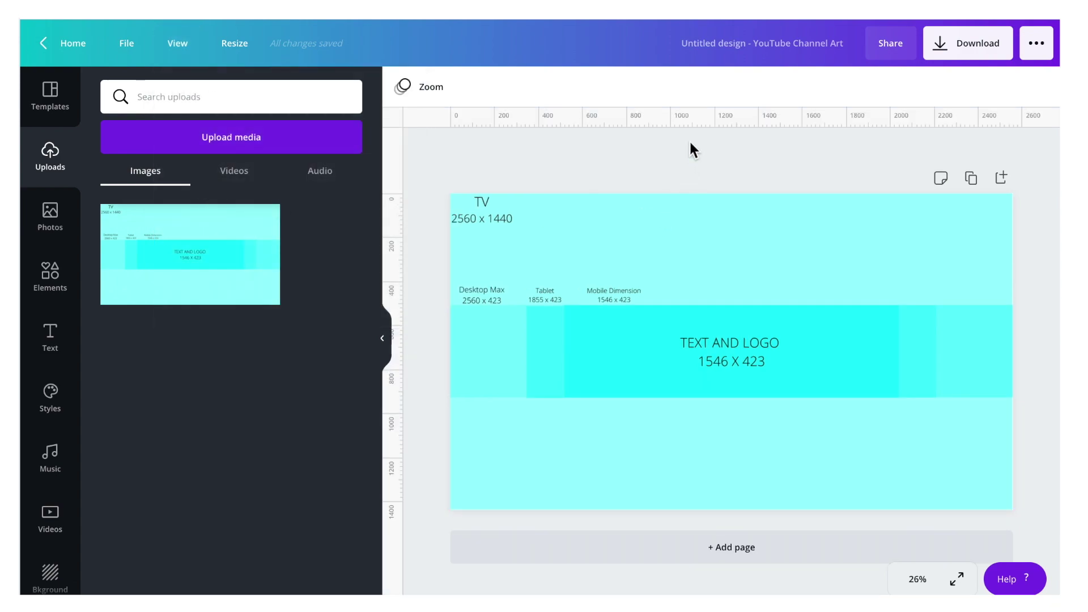
left_click_drag(692, 128, 691, 305)
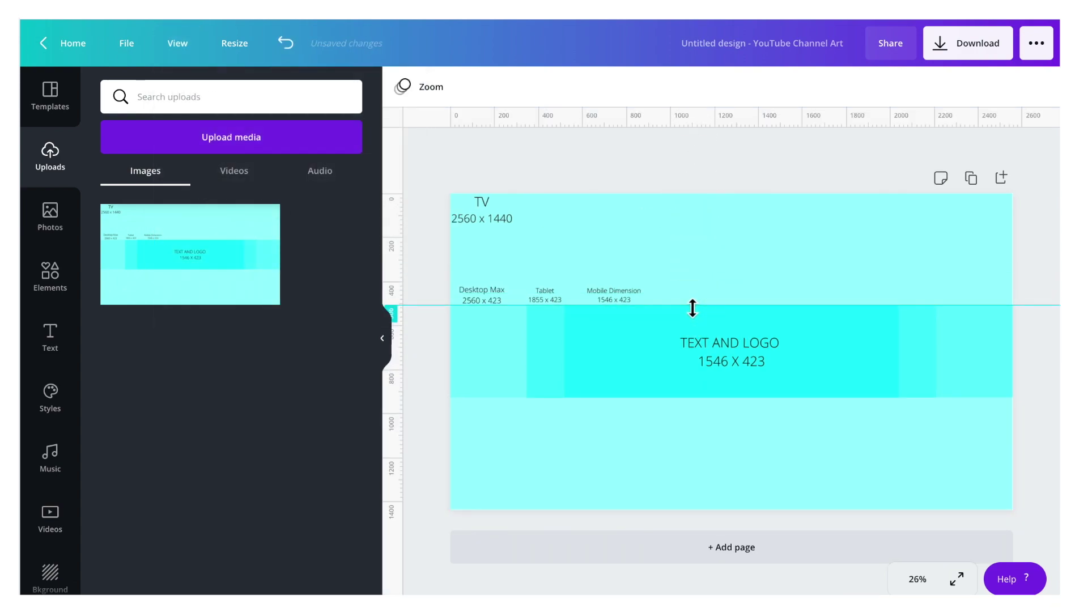
left_click_drag(712, 128, 731, 398)
left_click_drag(401, 364, 899, 376)
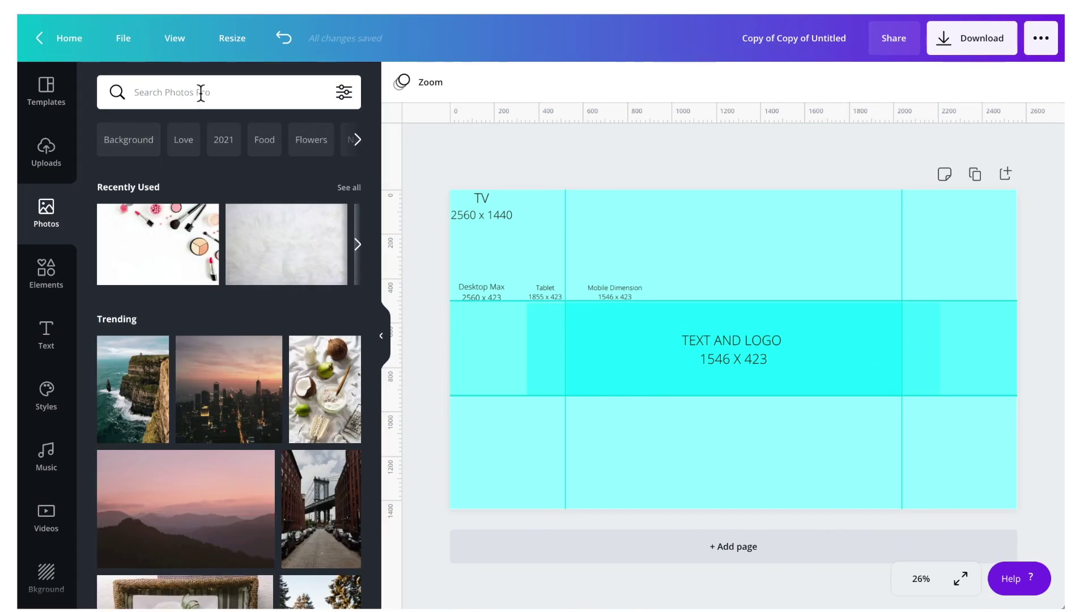
Search the stock photos for "white fur"
left_click(201, 92)
type("whi")
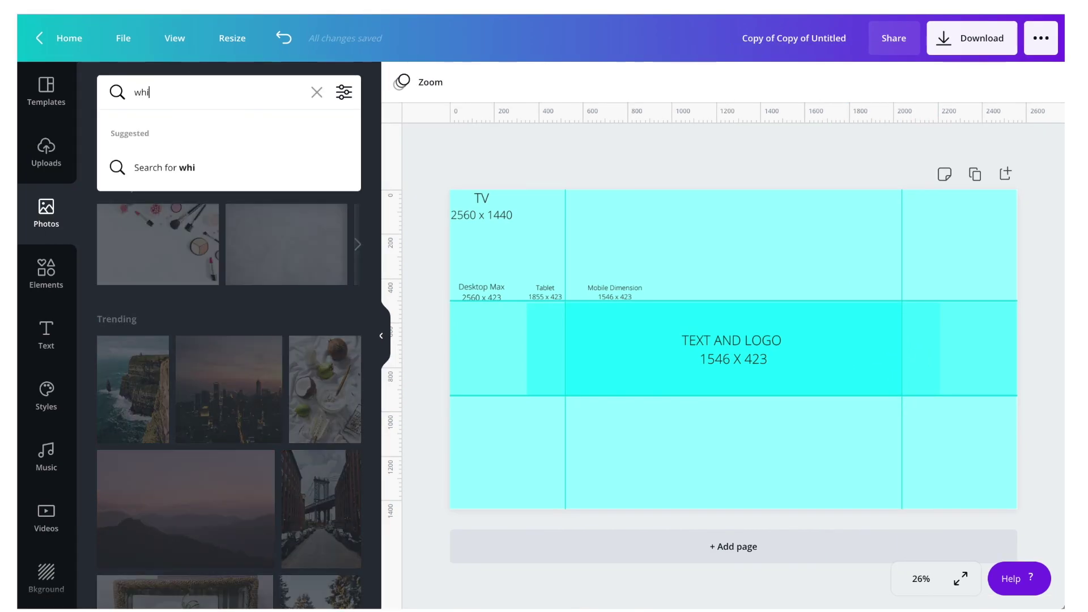
type("te f")
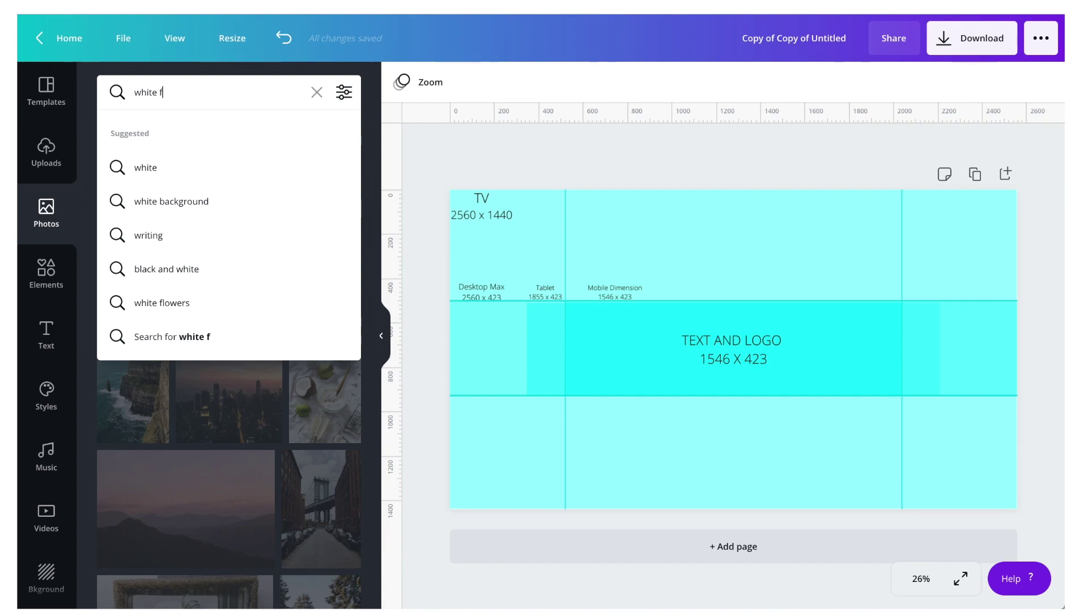
type("ur")
key("Return")
Add a white fur photo to the design and enlarge it from its corners to cover the whole canvas
scroll(180, 410, "down", 8)
scroll(180, 416, "up", 10)
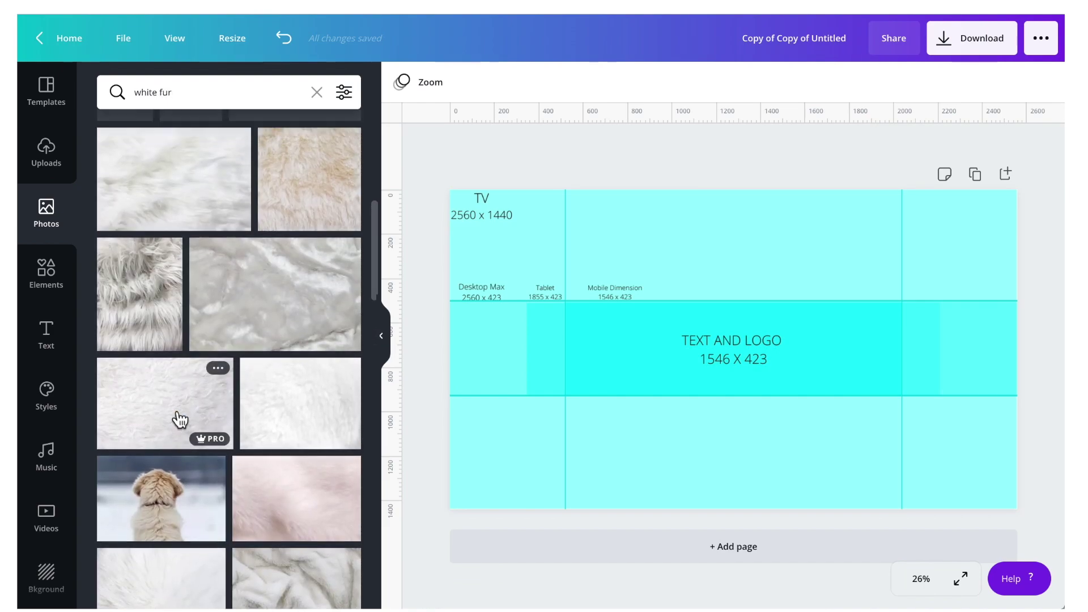
left_click(170, 178)
left_click_drag(545, 227, 481, 182)
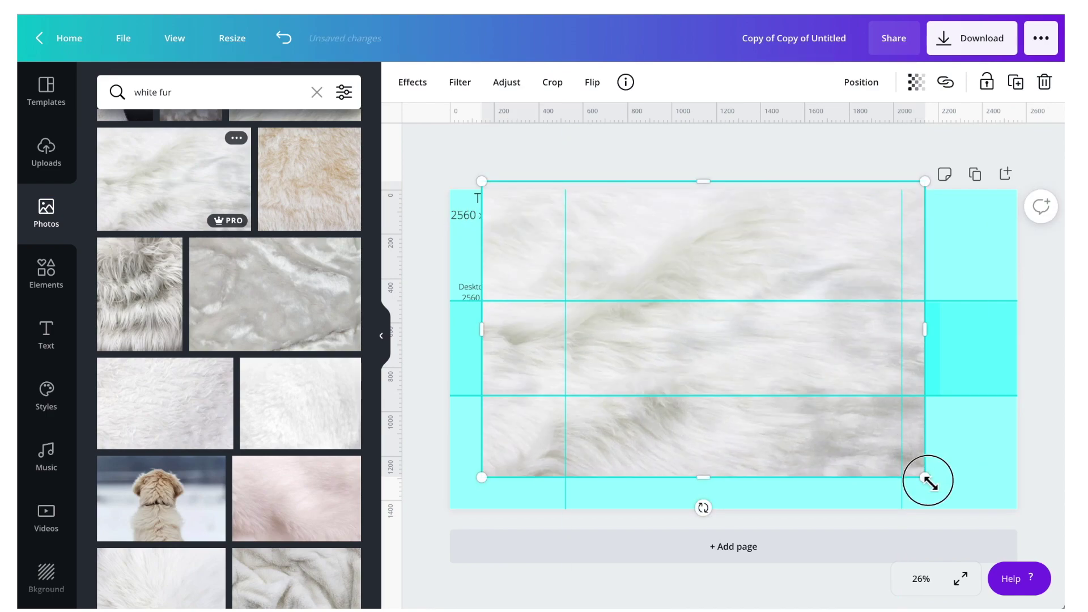
left_click_drag(930, 482, 1032, 518)
left_click_drag(476, 189, 447, 175)
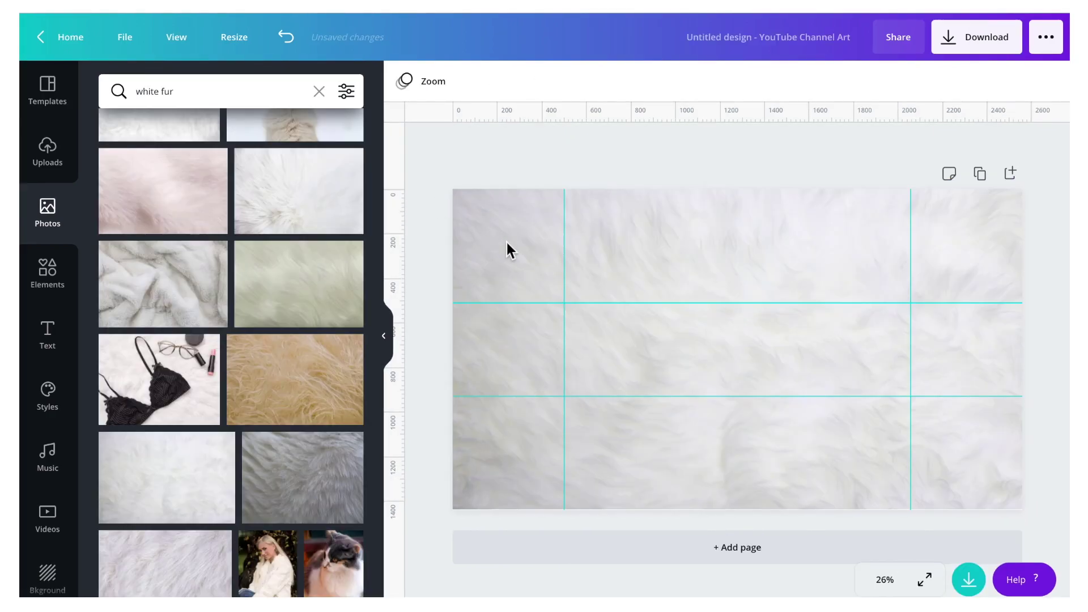
Set the brightness of the white fur background to 19
left_click(508, 250)
left_click(549, 85)
left_click_drag(238, 121, 256, 126)
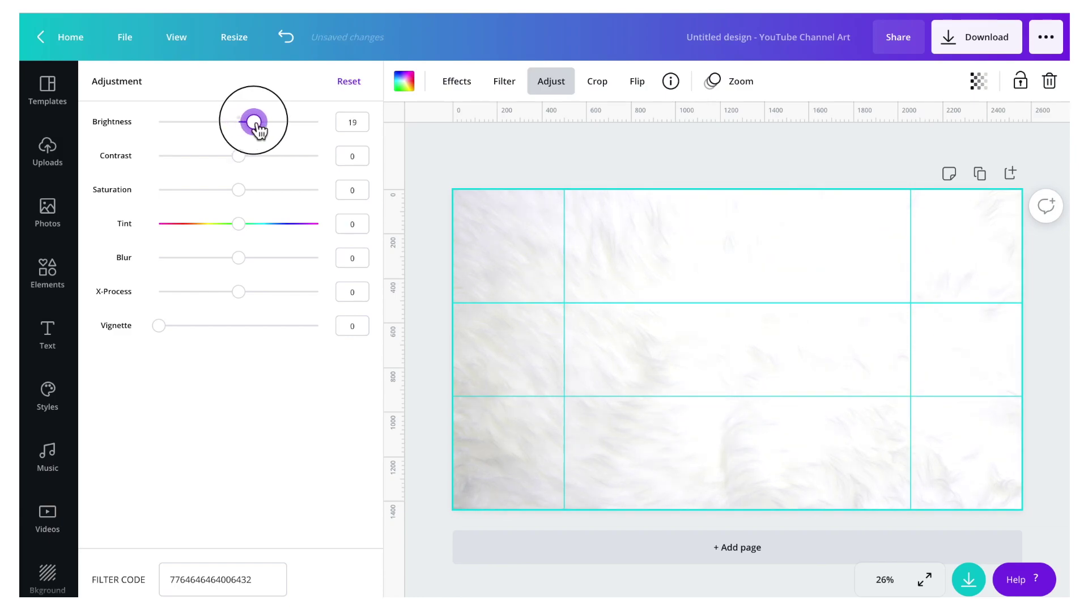
Flip the white fur background horizontally and deselect it
left_click(638, 81)
left_click(652, 123)
left_click(558, 142)
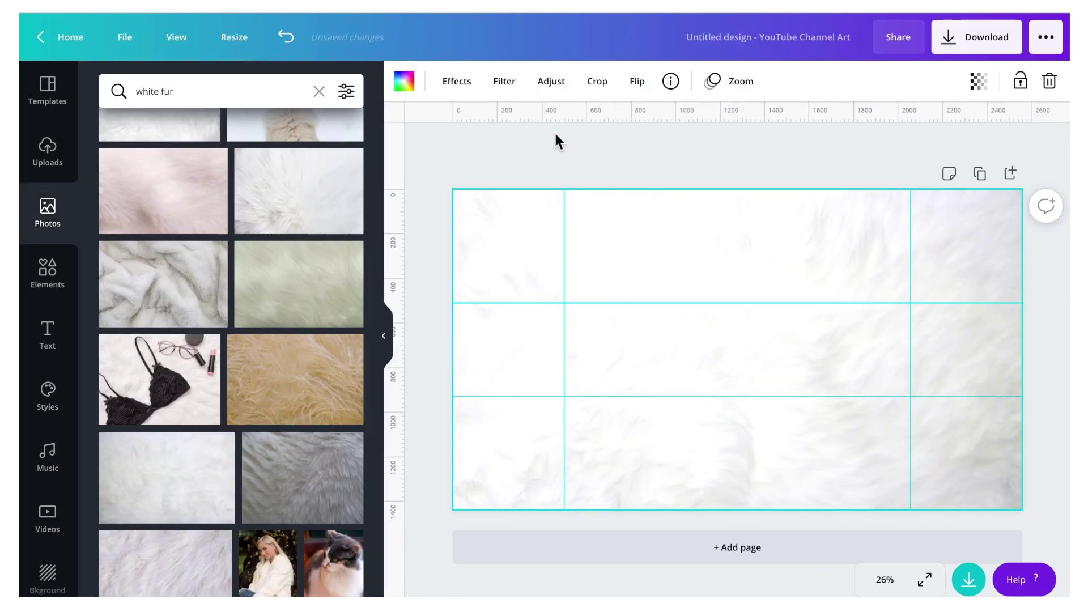
left_click(591, 150)
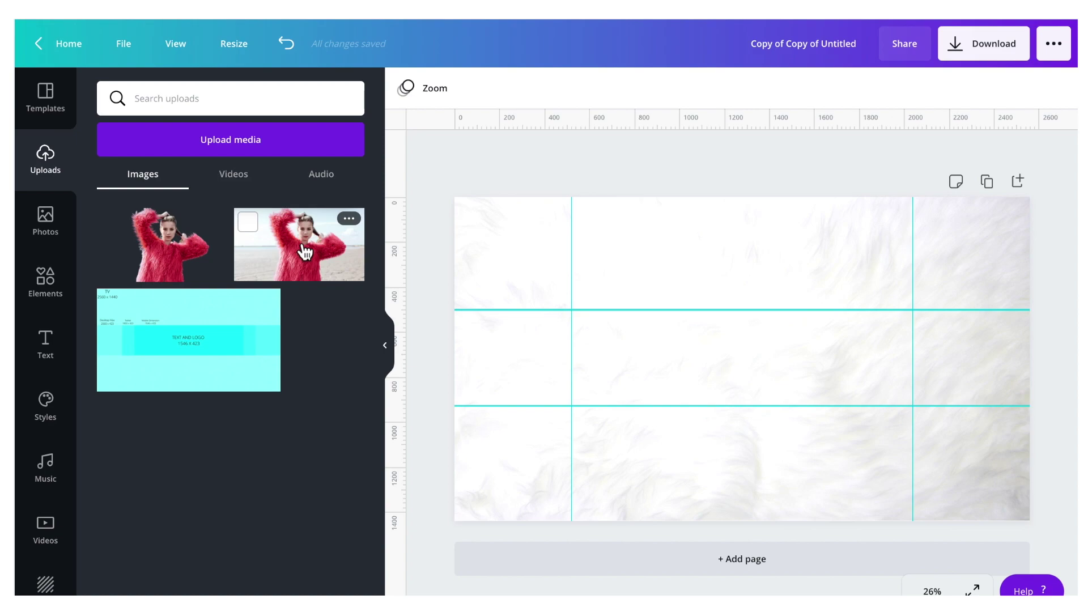
Add the uploaded photo of the woman in the red fur sweater to the canvas and open its image effects
left_click(305, 251)
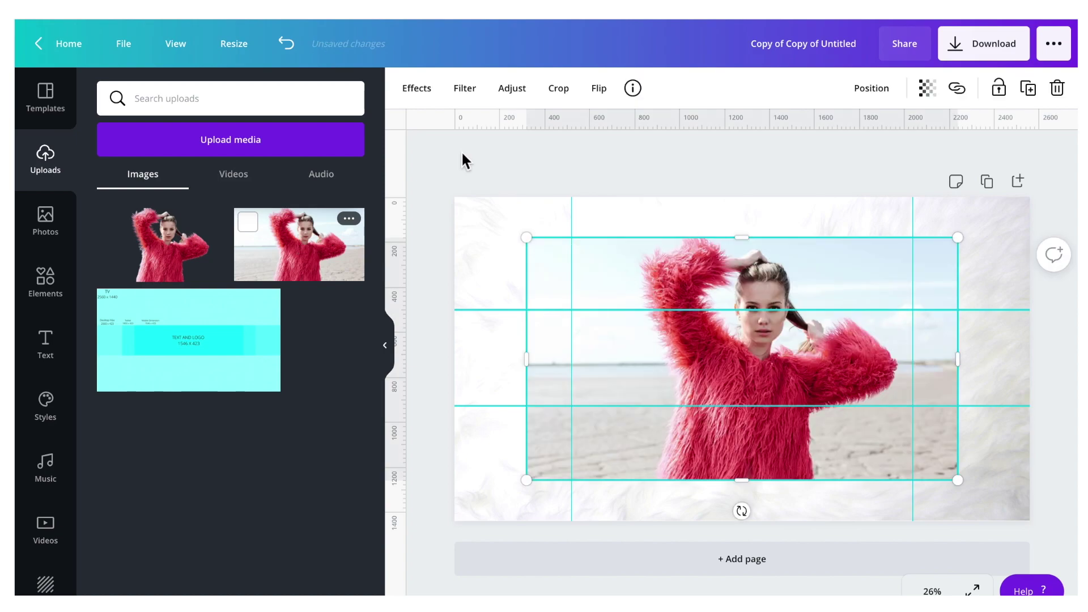
left_click(417, 90)
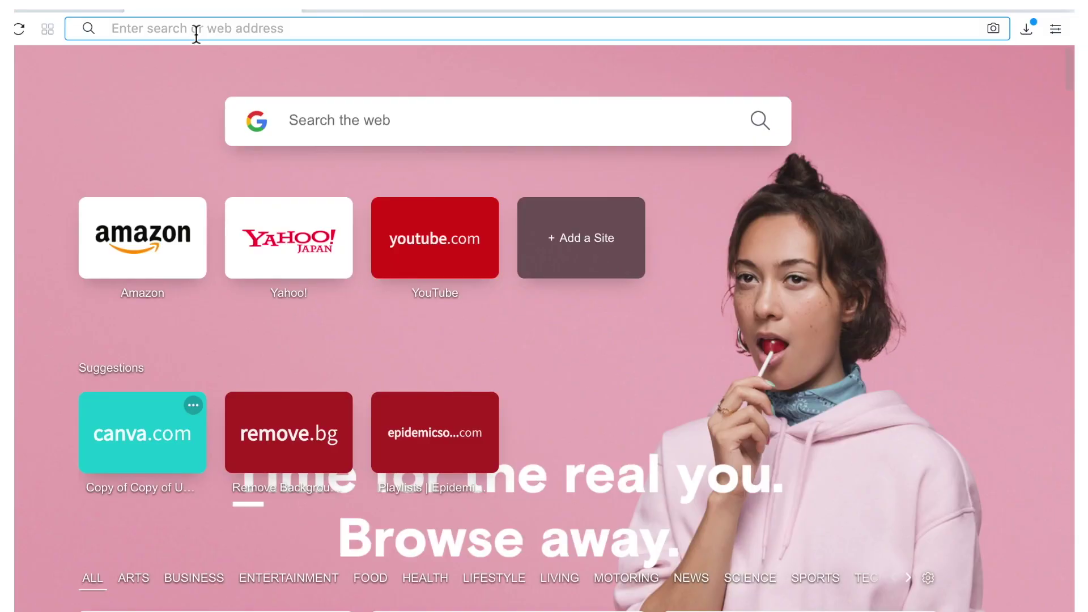
Switch to remove.bg, upload the photo of the woman in red, and download the preview image with its background removed
type("remove.bg")
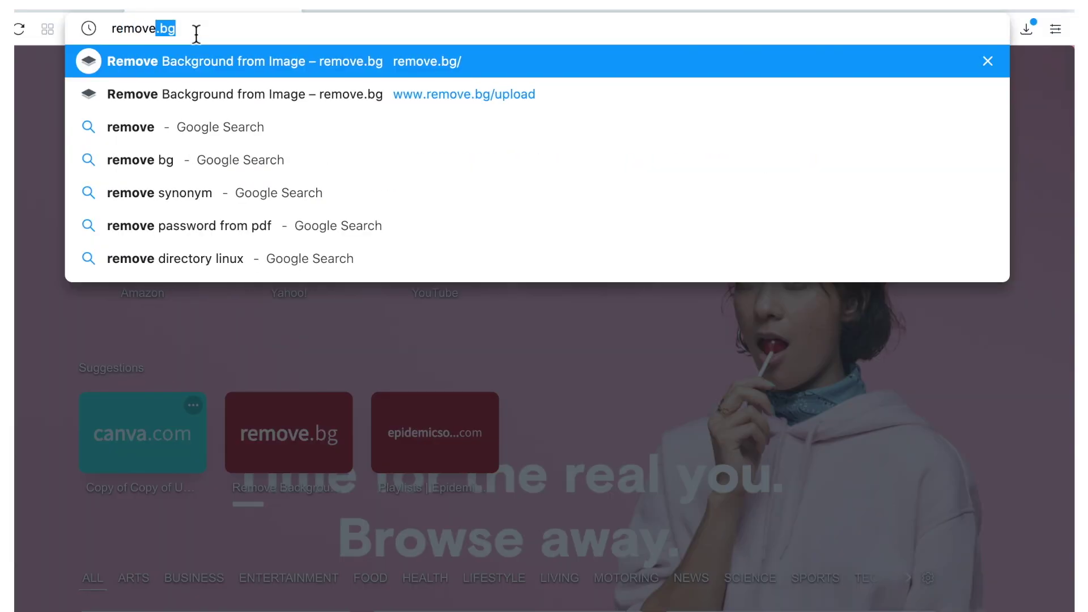
key("Return")
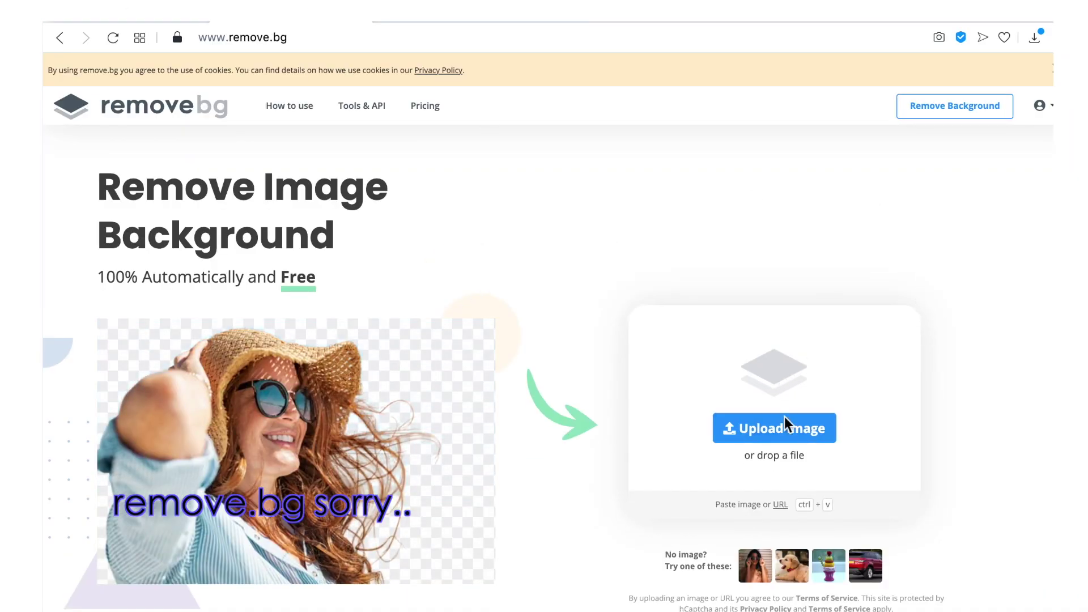
left_click(785, 428)
double_click(519, 248)
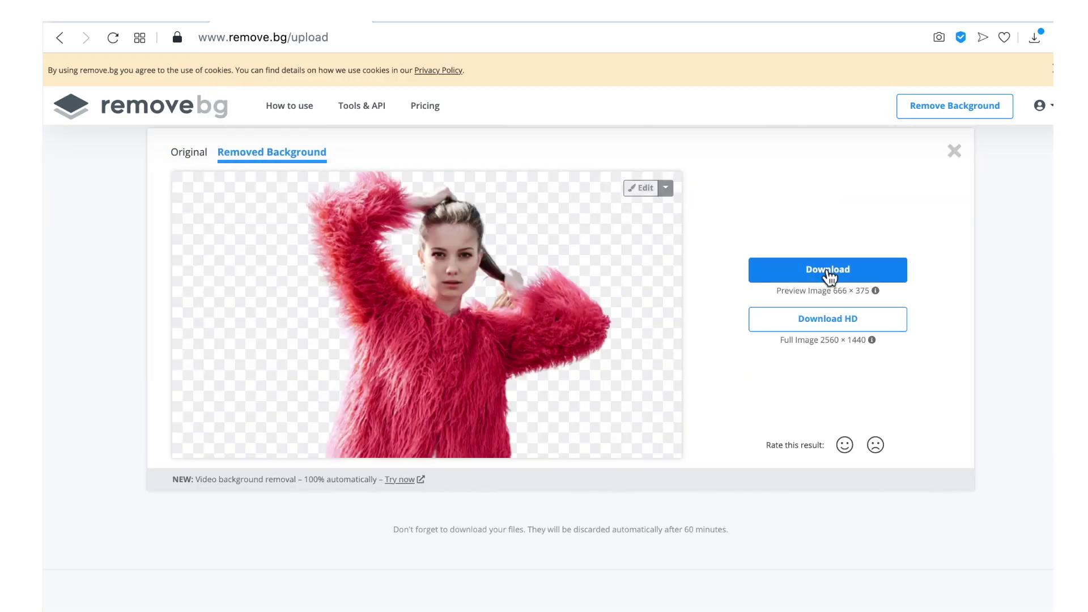
left_click(828, 270)
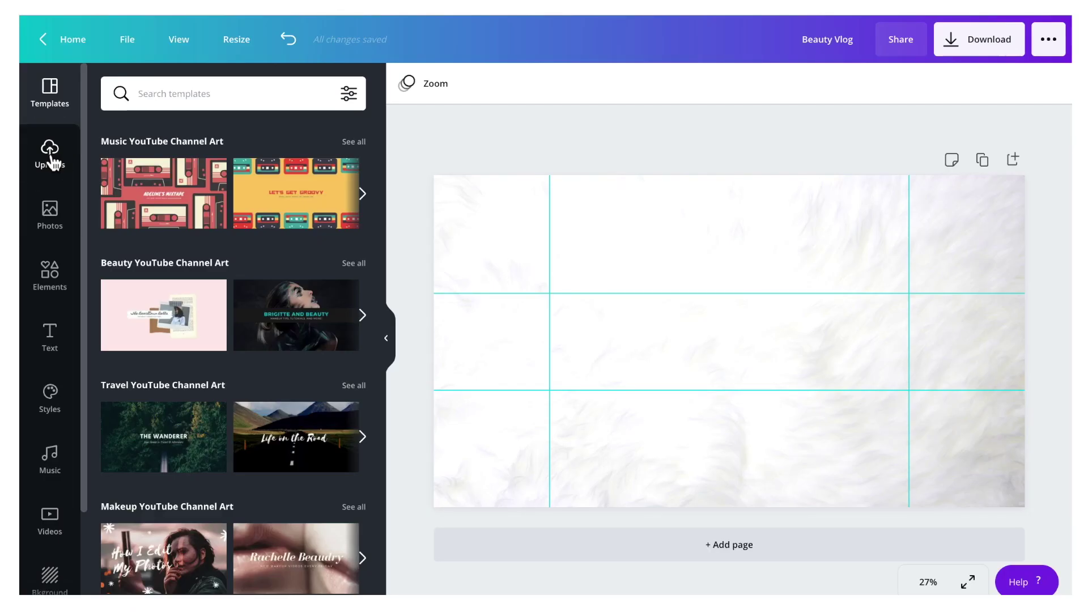
Upload the background-removed PNG of the woman in red from the device's Downloads folder
left_click(54, 162)
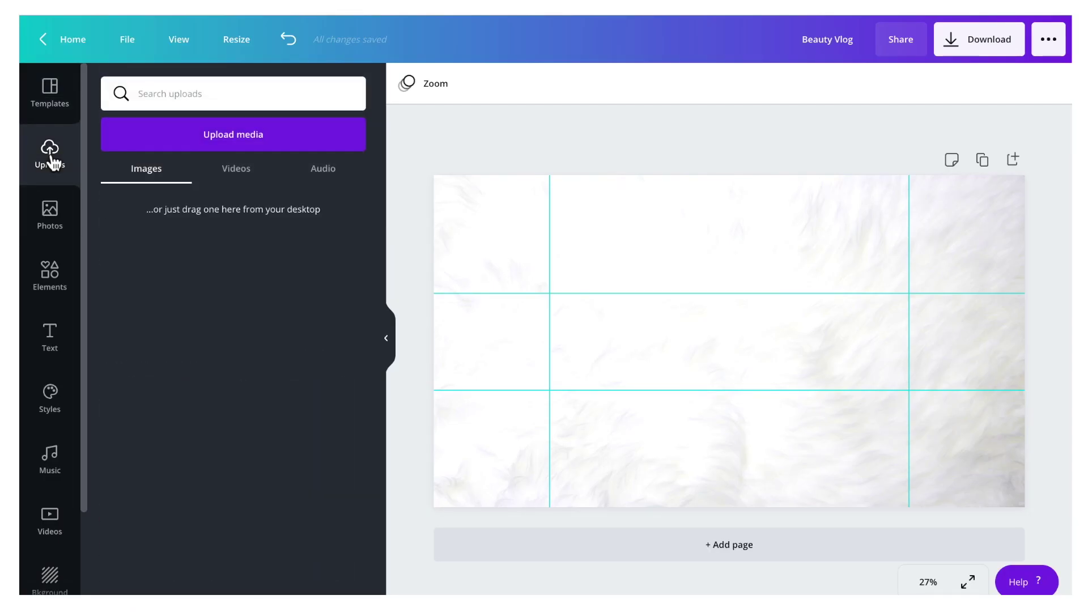
left_click(234, 140)
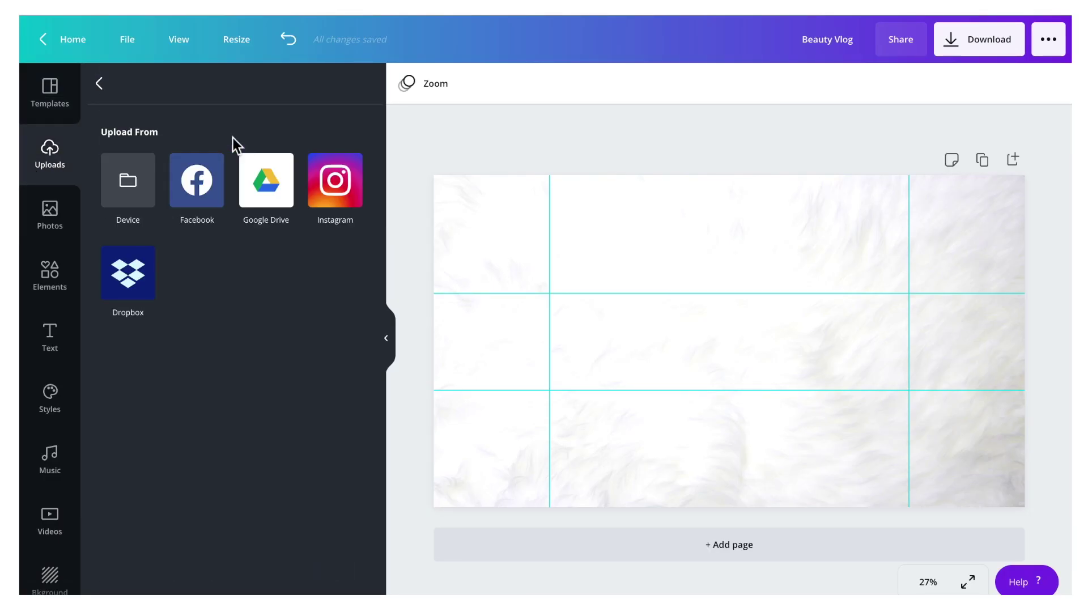
left_click(140, 195)
left_click(718, 193)
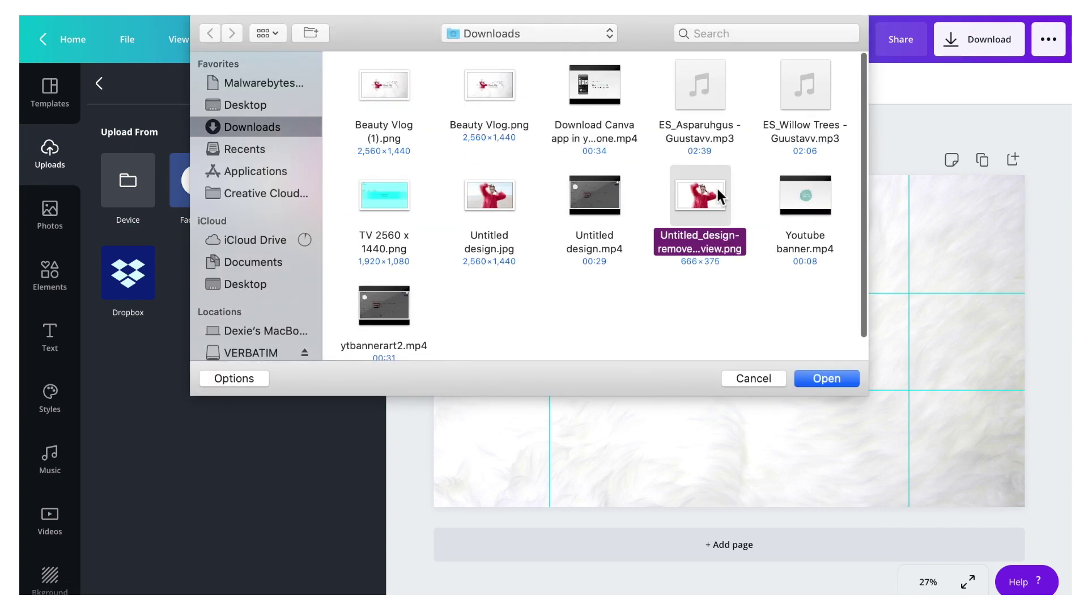
left_click(841, 379)
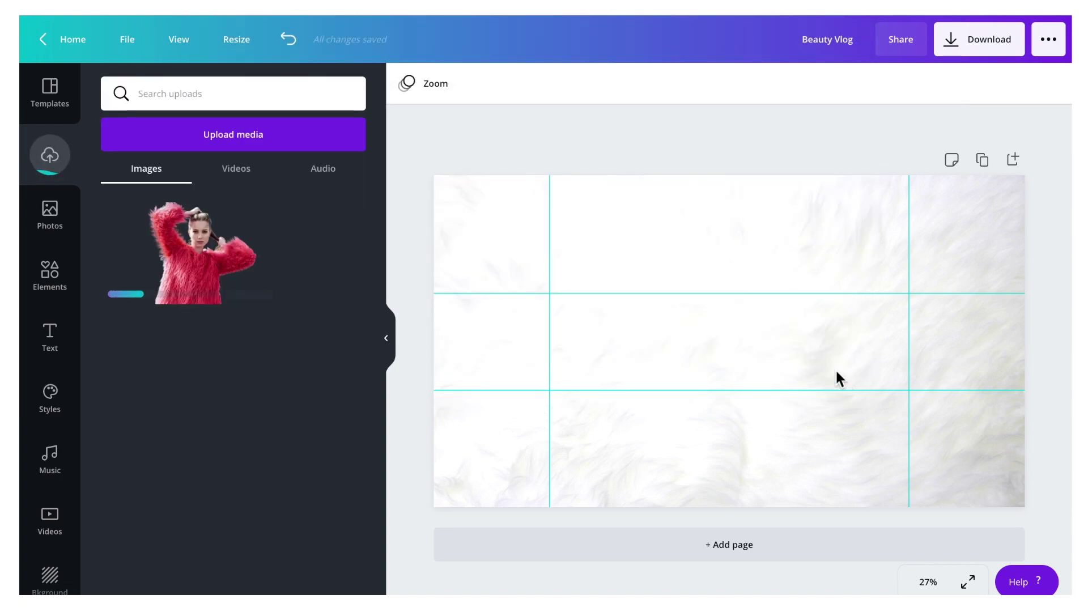
Place the cut-out woman on the banner, shrink it to fit between the horizontal guides beside the first vertical guide, and deselect it
left_click(209, 274)
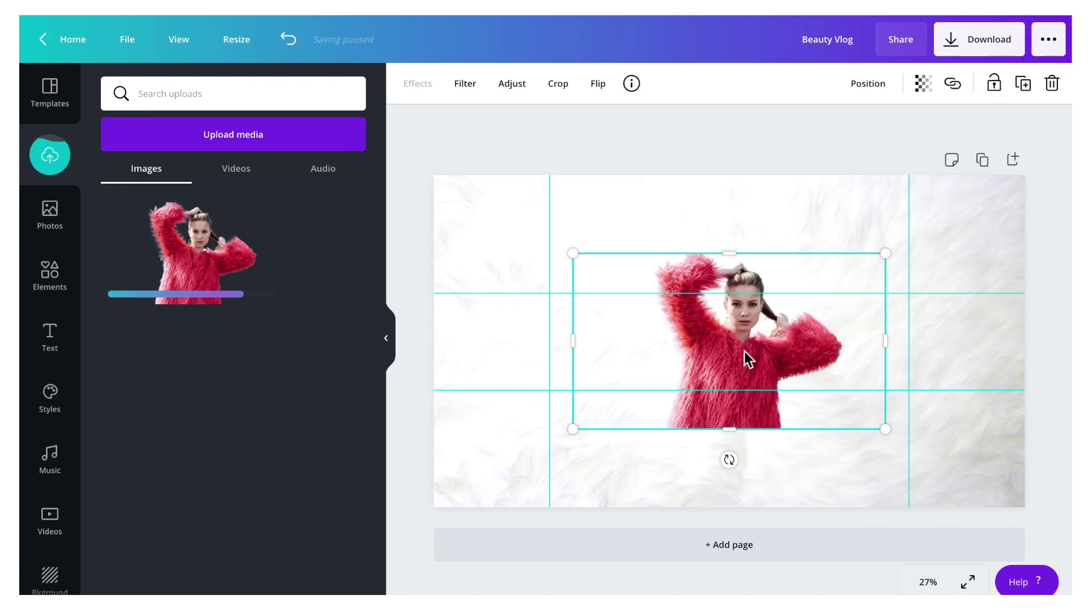
left_click_drag(890, 256, 737, 340)
left_click_drag(651, 387, 628, 346)
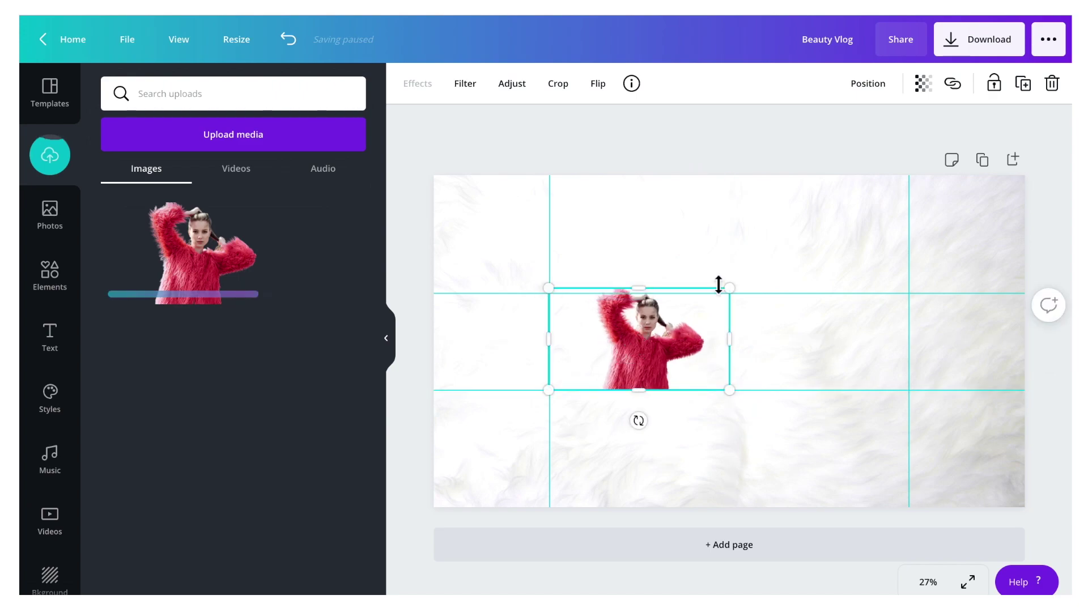
left_click_drag(731, 294, 733, 300)
left_click(607, 214)
key("Escape")
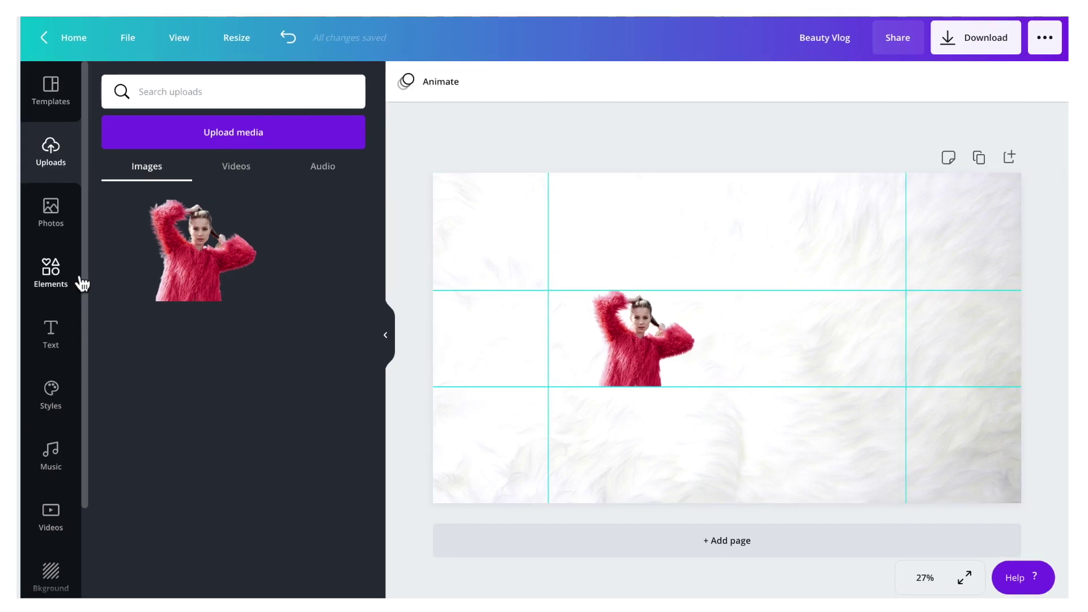
Add the recently used ring-pattern graphic over the woman and send it backwards so it sits behind her
left_click(51, 272)
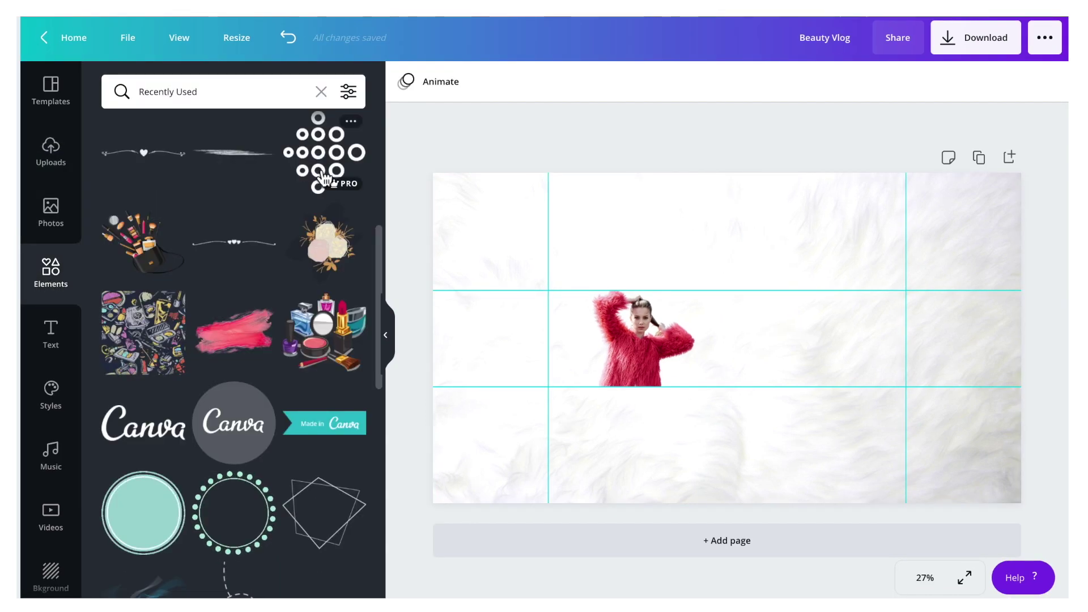
left_click(320, 153)
left_click_drag(739, 340, 629, 333)
left_click_drag(694, 271, 693, 268)
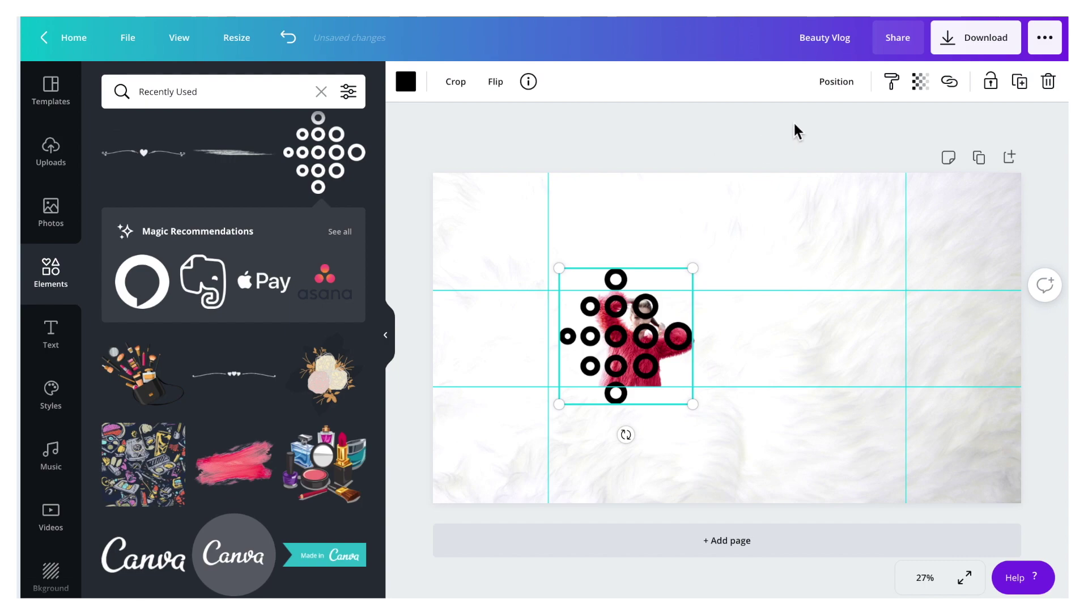
left_click(834, 85)
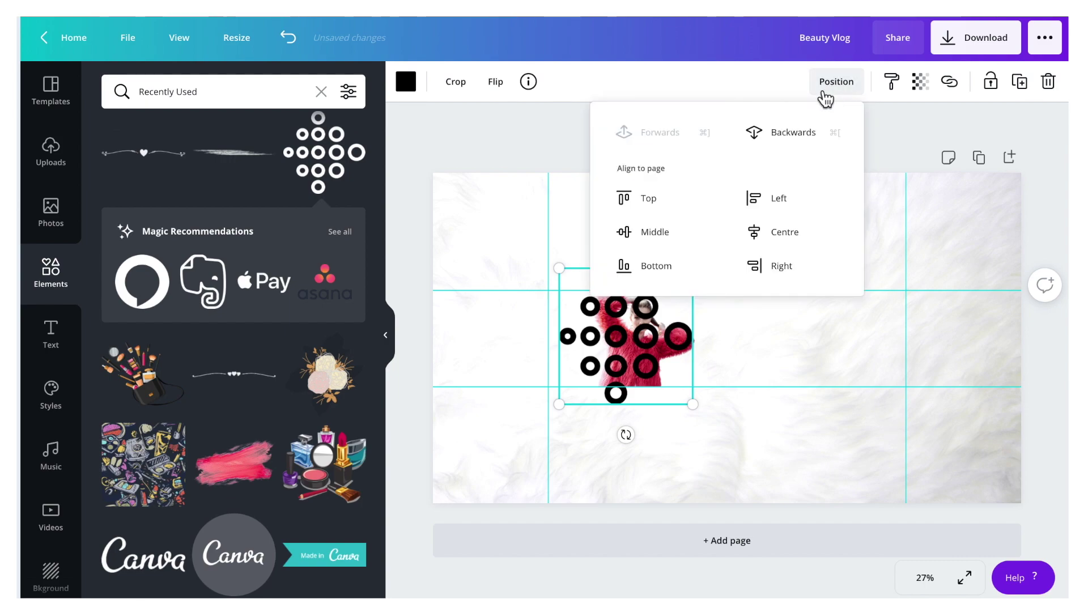
left_click(804, 146)
left_click(563, 158)
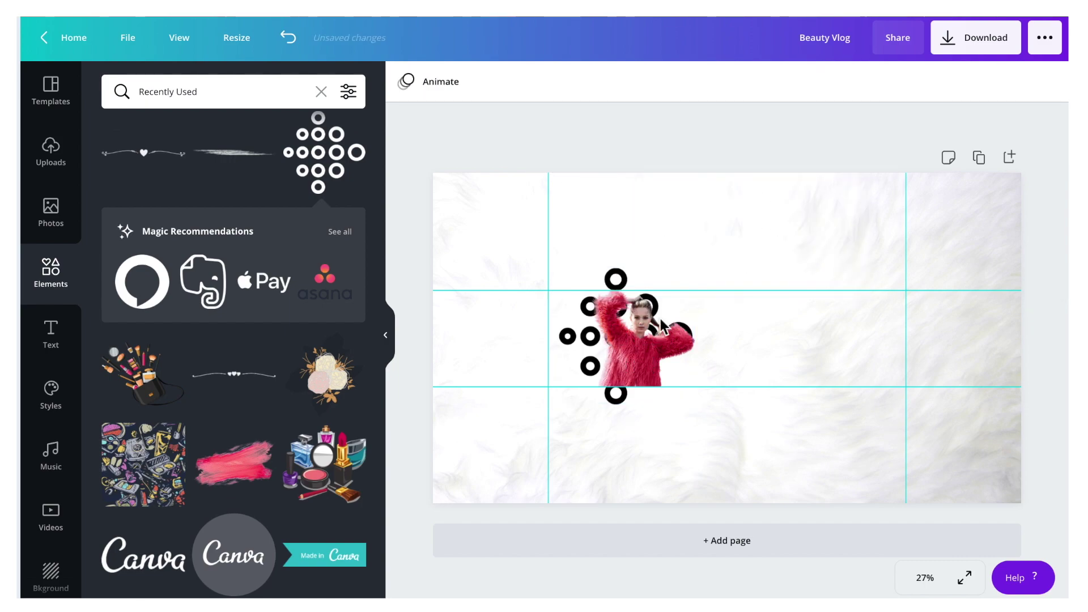
Recolour the ring pattern behind the woman with the light grey photo colour taken from the fur background
left_click(587, 363)
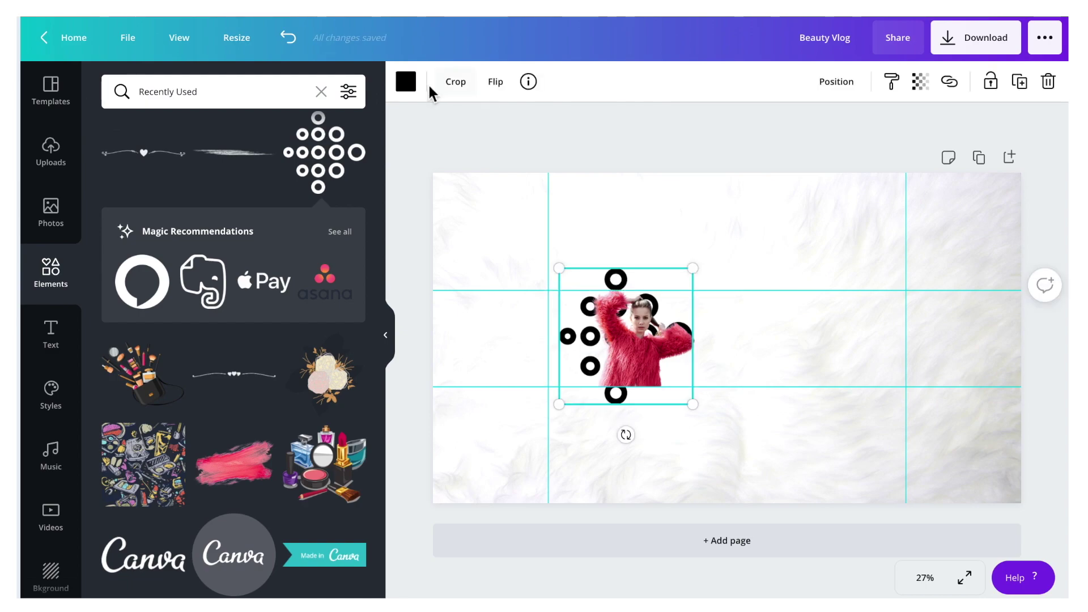
left_click(408, 84)
left_click(304, 459)
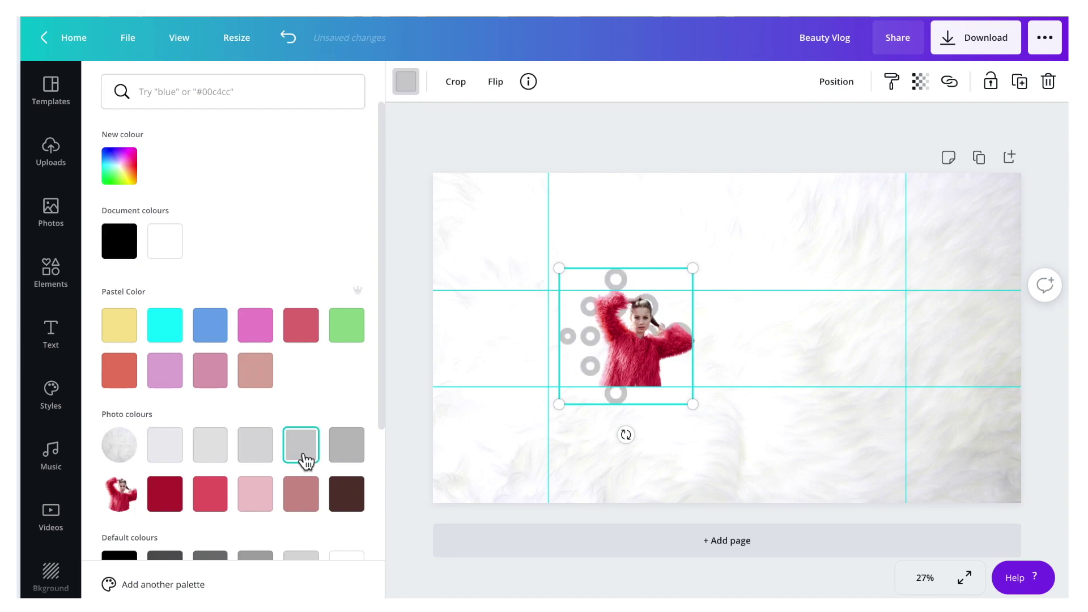
left_click(536, 147)
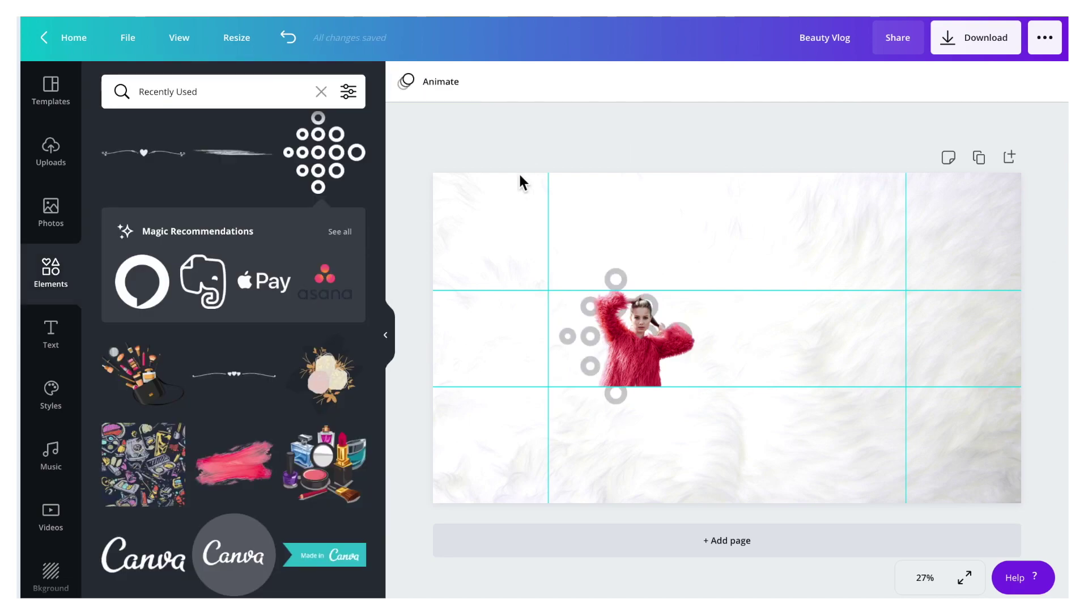
Add the recently used brush-stroke graphic across the lower edge of the woman's cut-out and recolour it white
left_click(224, 162)
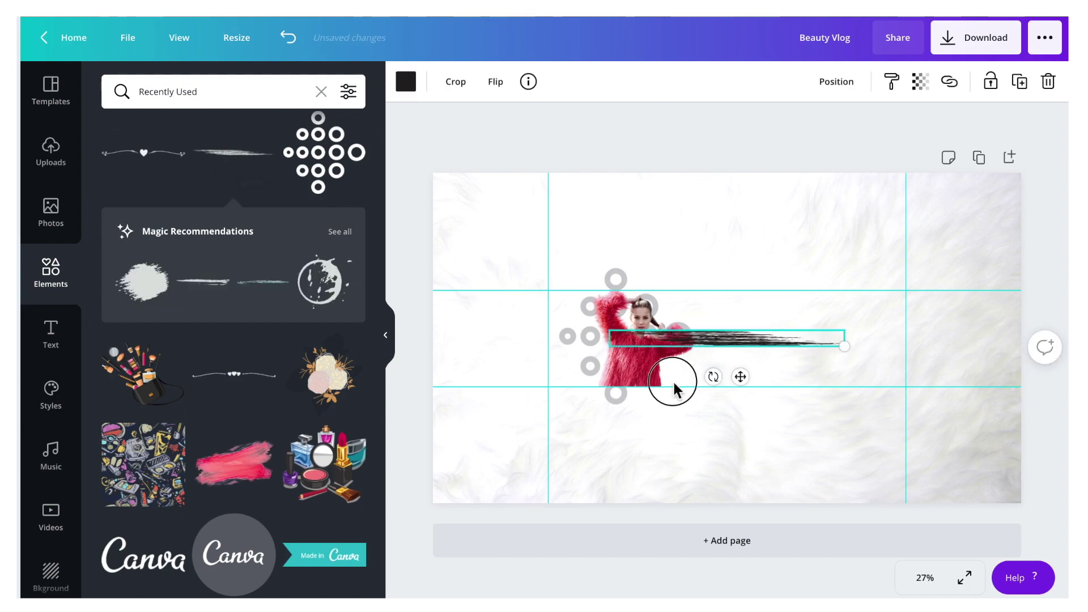
left_click_drag(672, 379, 650, 385)
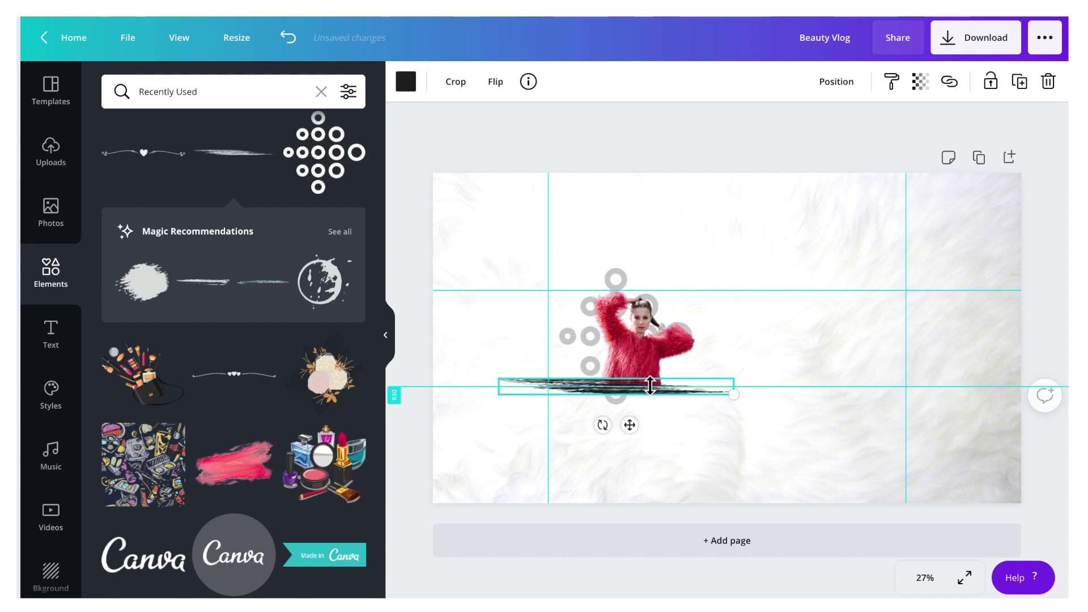
left_click(408, 84)
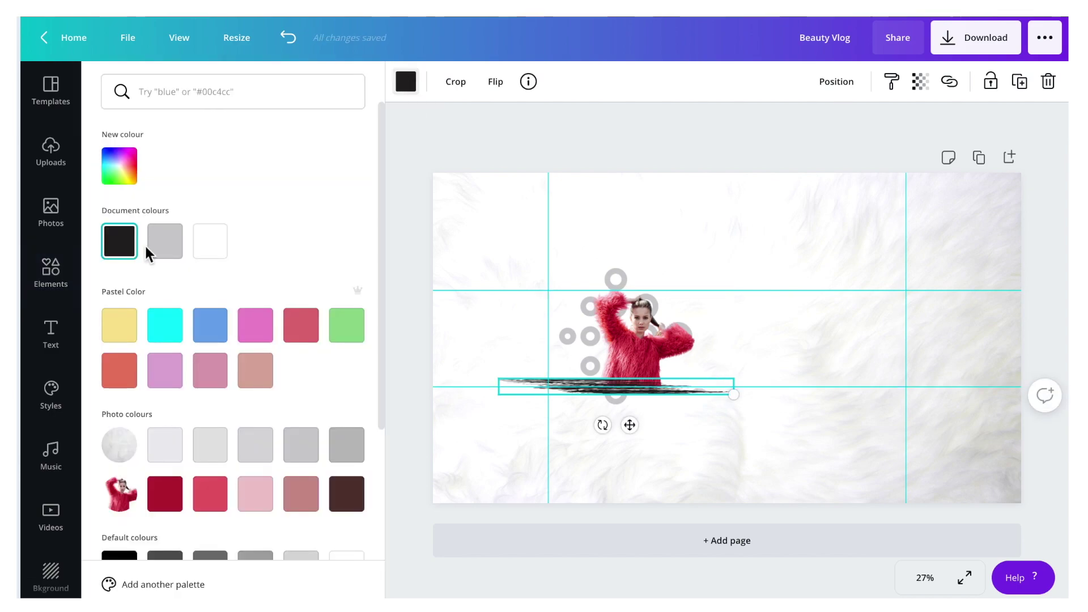
left_click(220, 253)
left_click(181, 262)
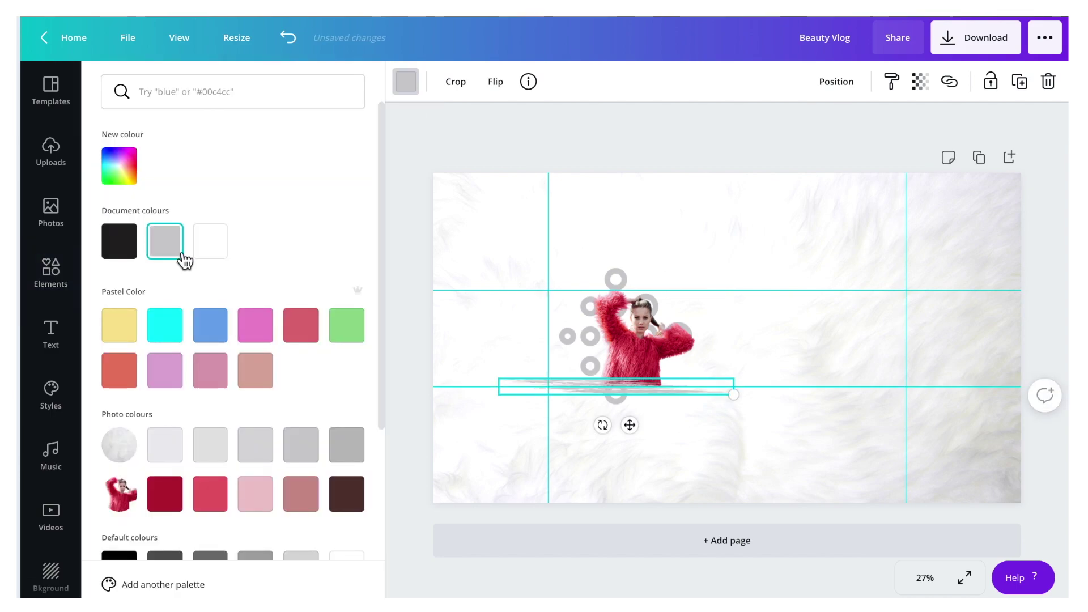
left_click(554, 138)
Shift the woman closer to the first vertical guide, then slightly enlarge the ring pattern and realign it behind her
mouse_move(615, 378)
left_mouse_down()
mouse_move(617, 387)
mouse_move(619, 358)
left_mouse_up()
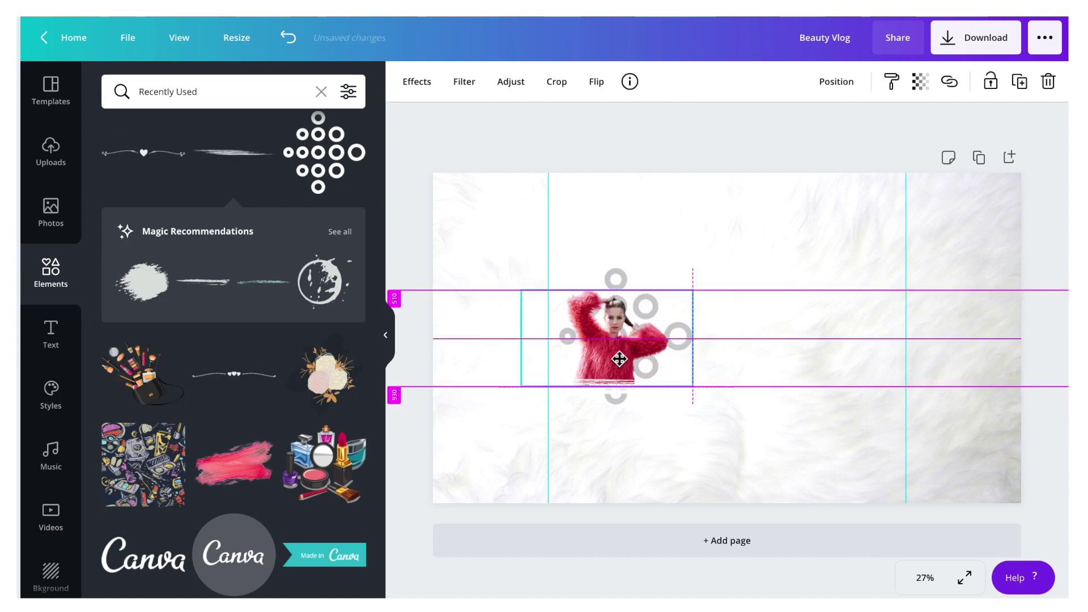
left_click(613, 273)
left_click_drag(613, 273, 603, 275)
left_click_drag(683, 270, 695, 267)
left_click_drag(614, 283, 605, 277)
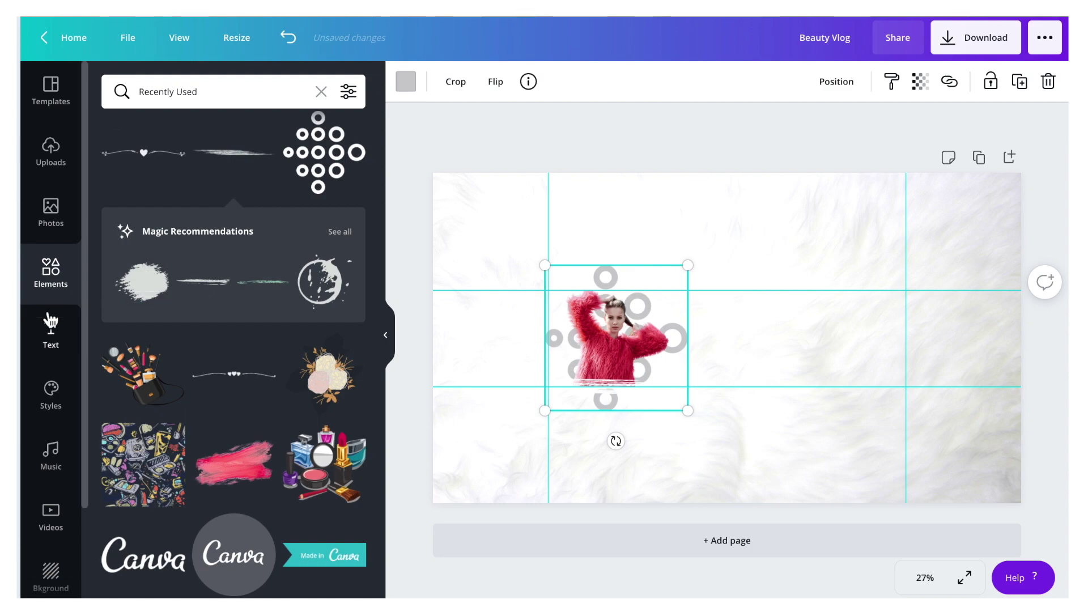
Add the recently used "Fab at Fifty!" text combination and position it beside the woman within the safe area
left_click(52, 343)
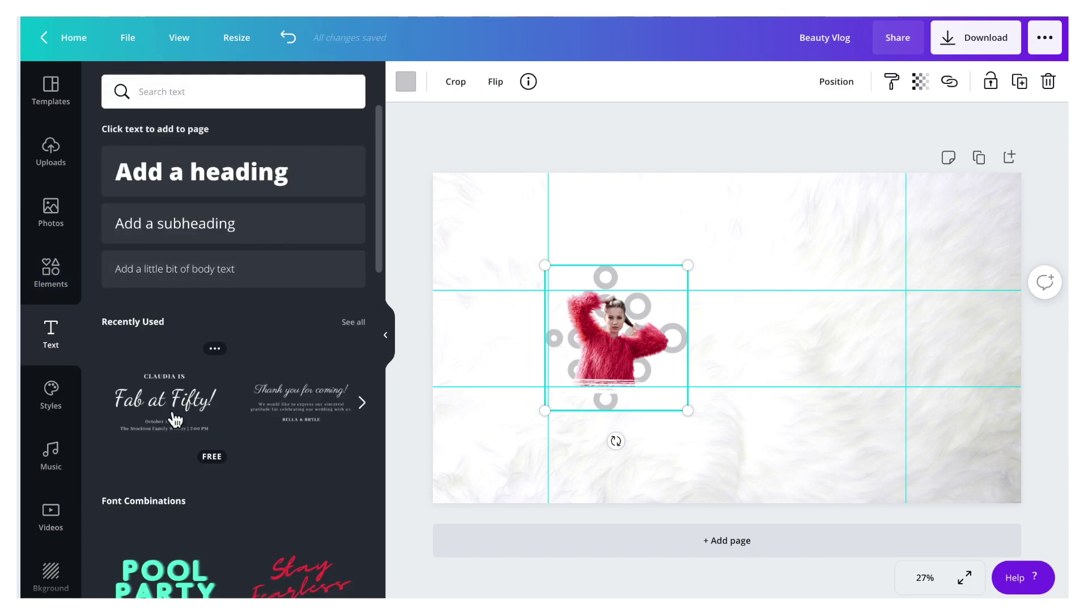
left_click(167, 426)
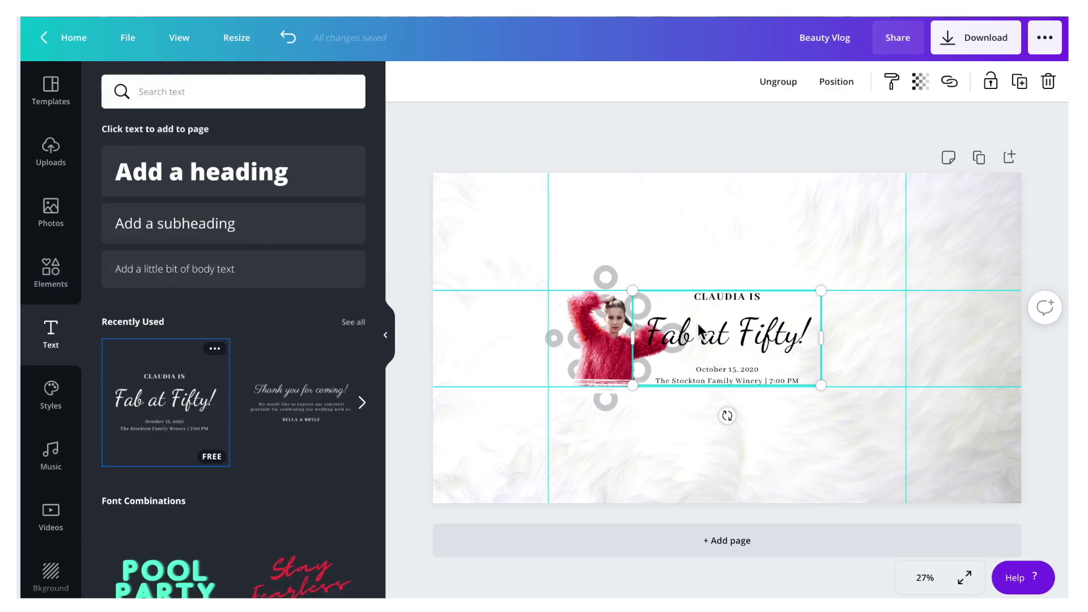
left_click_drag(712, 337, 763, 336)
Replace the script heading "Fab at Fifty!" with "Beauty Vlog"
left_click(854, 340)
left_click_drag(862, 337, 668, 334)
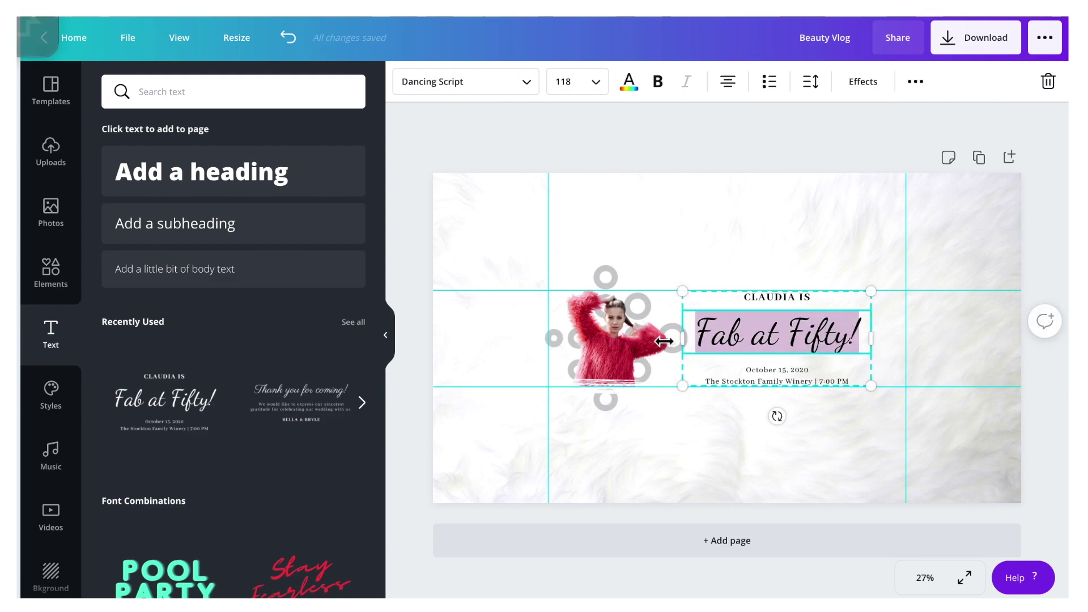
type("Beauty V")
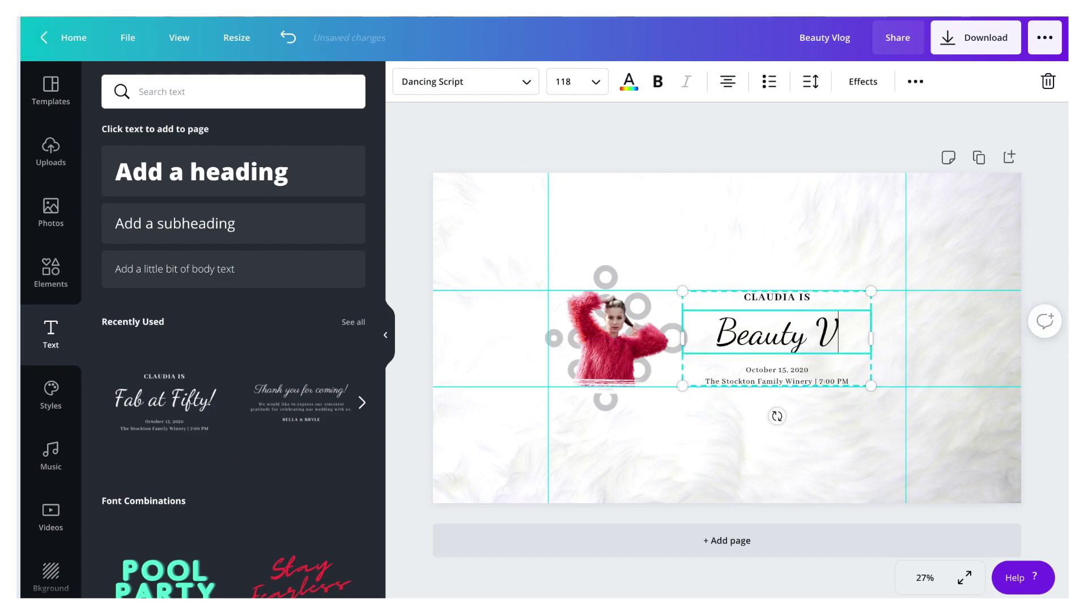
type("log")
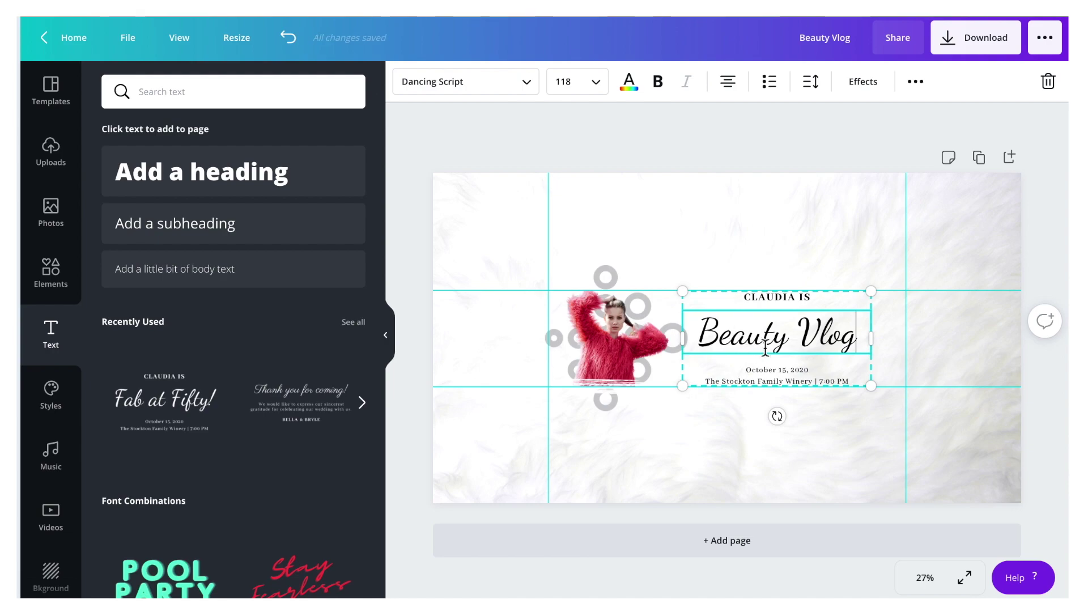
Change the small line above the script heading to "CHAI OF THE EAST"
left_click(813, 294)
left_click_drag(813, 294, 734, 302)
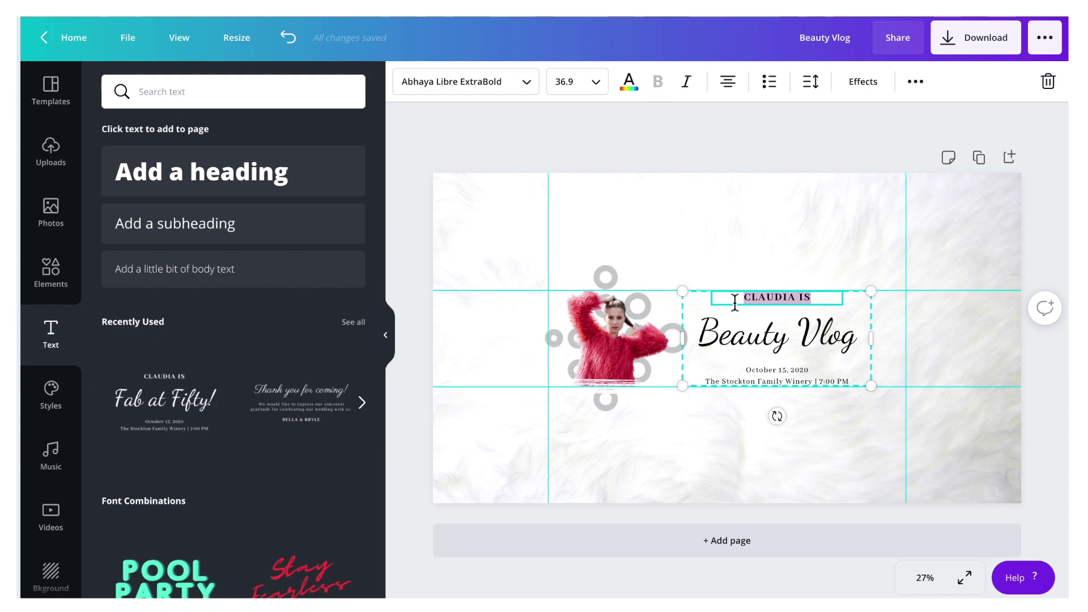
type("CHAI OF THE EAST")
Replace the date line below the heading with "Fashion Haul | Make-up Tutorial"
left_click(772, 373)
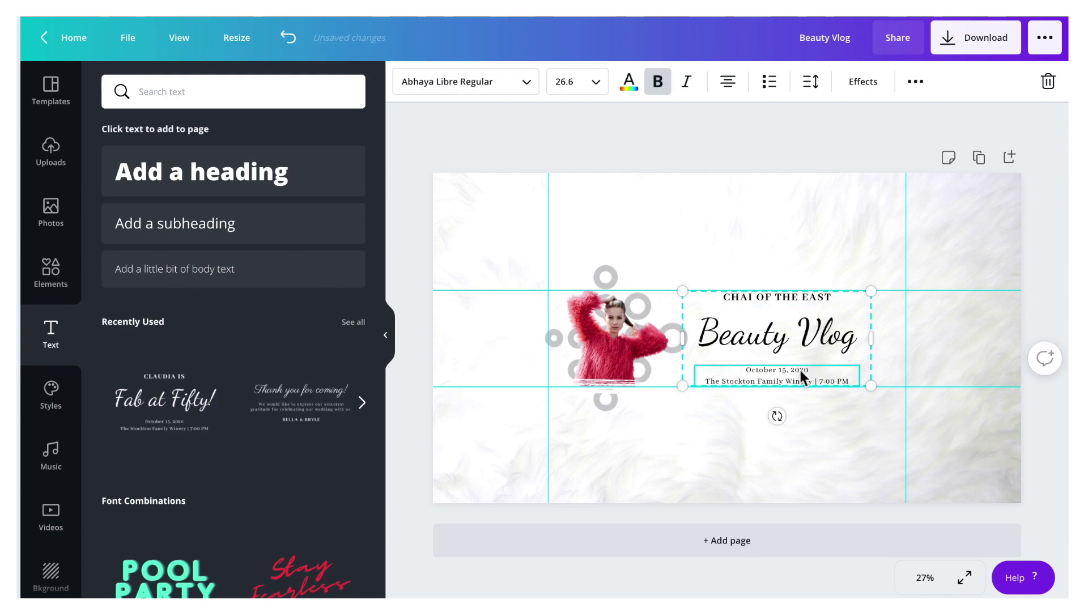
scroll(809, 371, "up", 5)
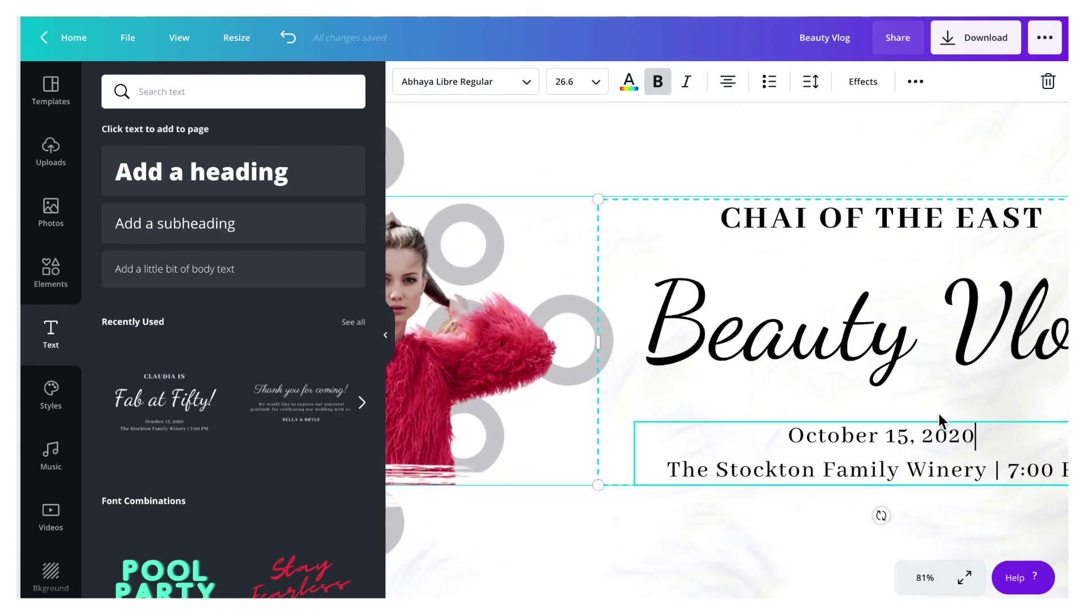
left_click_drag(944, 425, 786, 423)
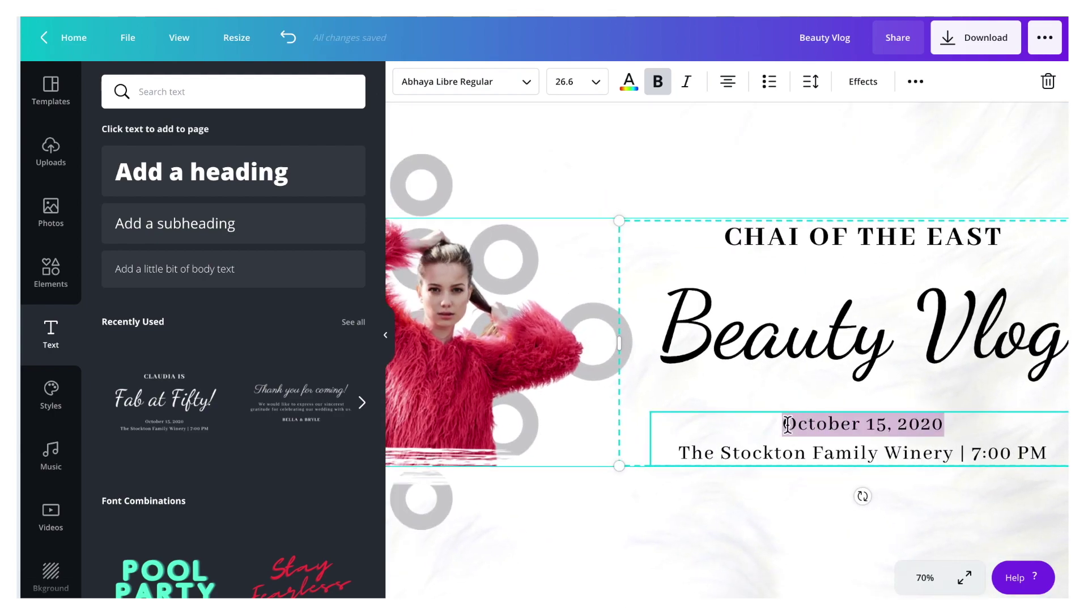
type("Fashion ")
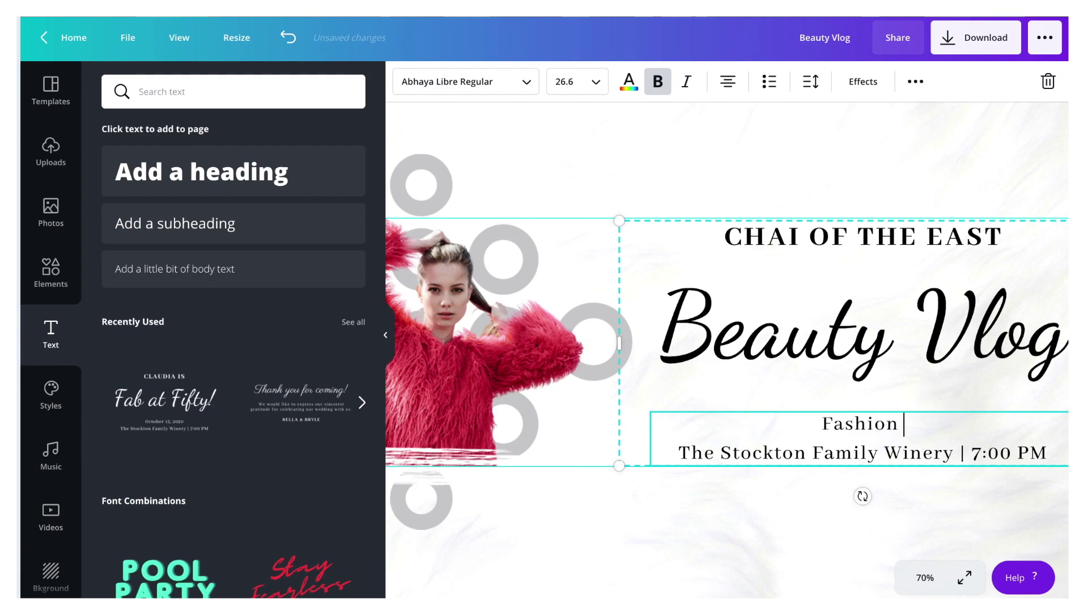
type("Haul |")
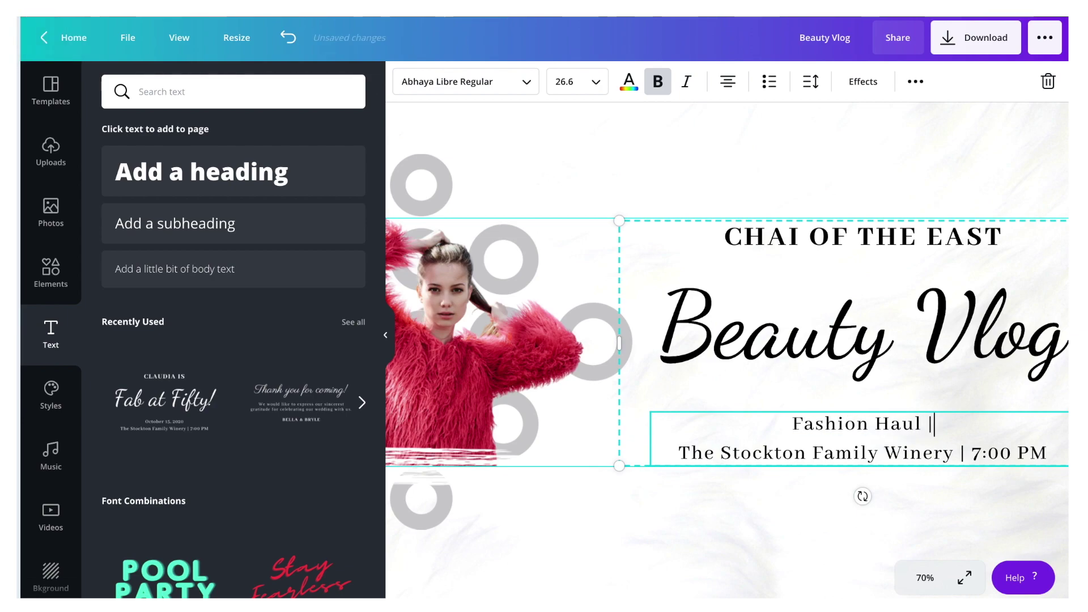
type(" Make-up")
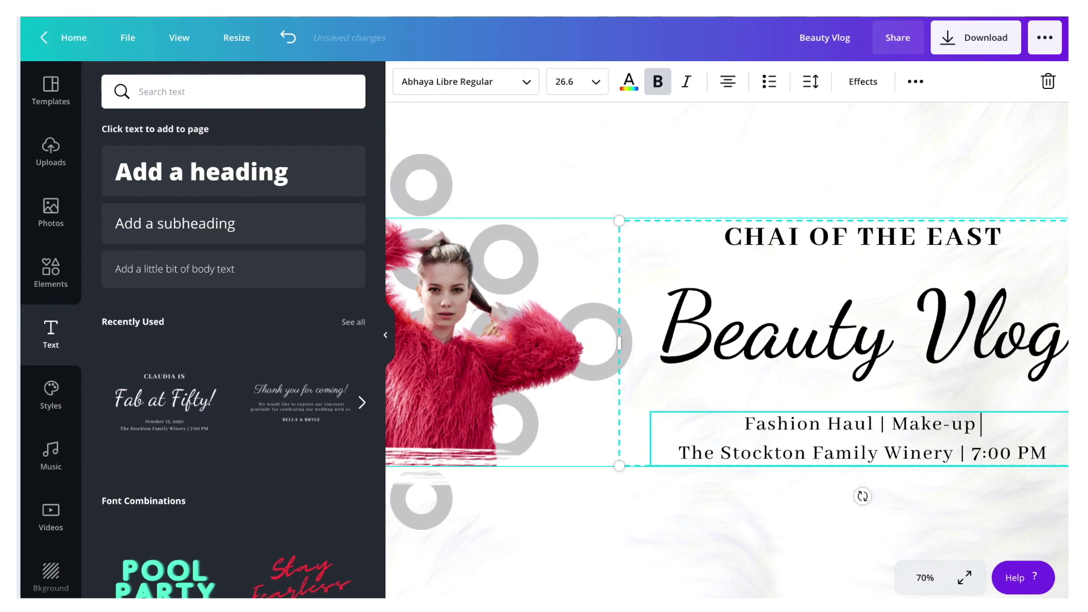
type(" Tutorial")
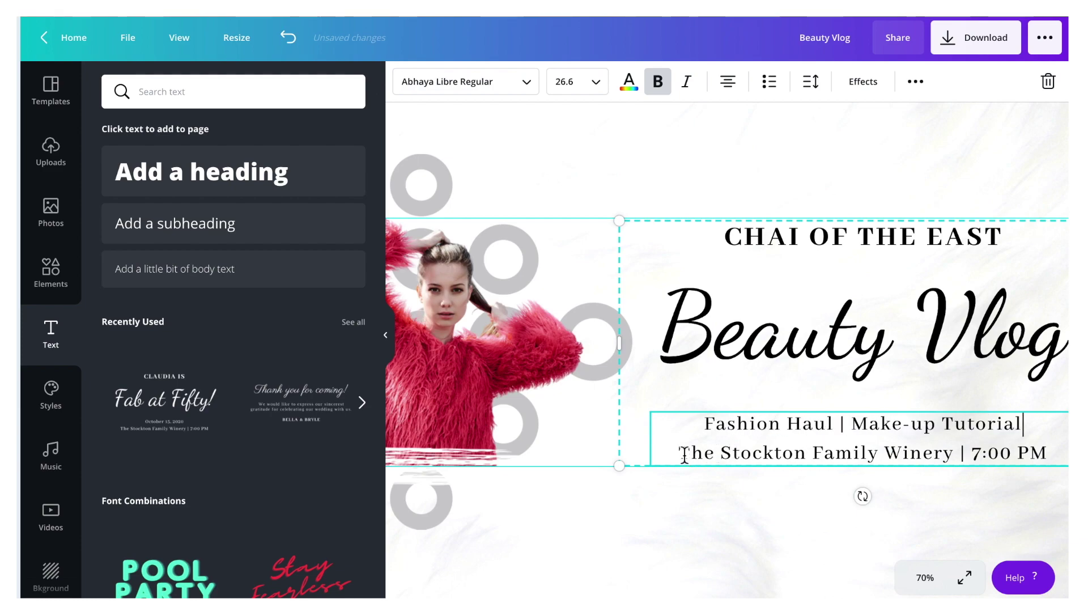
Replace "The Stockton Family Winery" in the last text line with "New Upload Video Every Weekend", keeping the time after it
left_click_drag(693, 454, 952, 460)
type("New ")
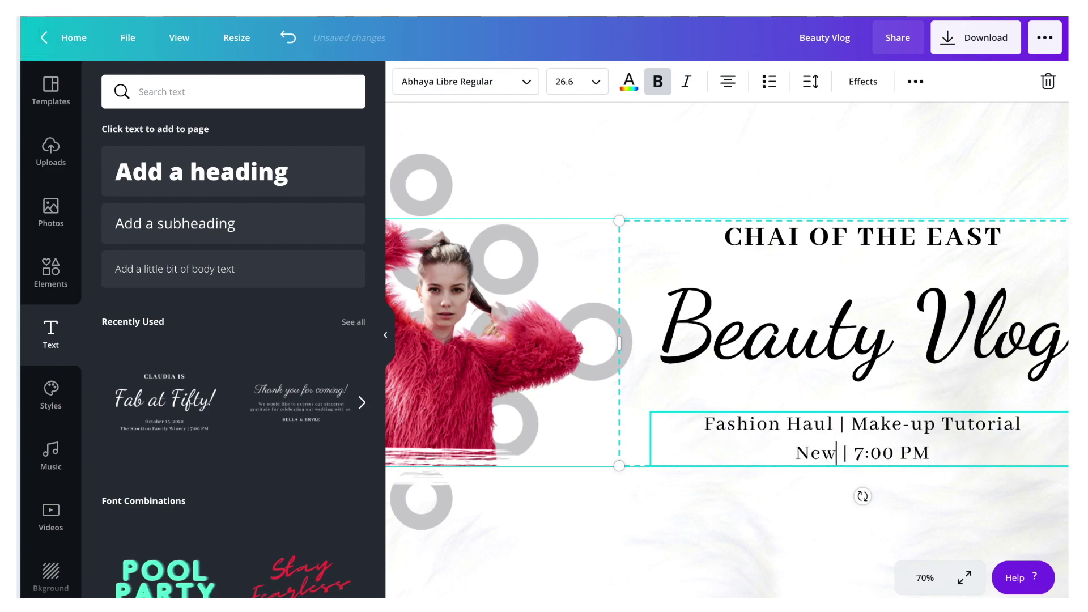
type("Upload Vid")
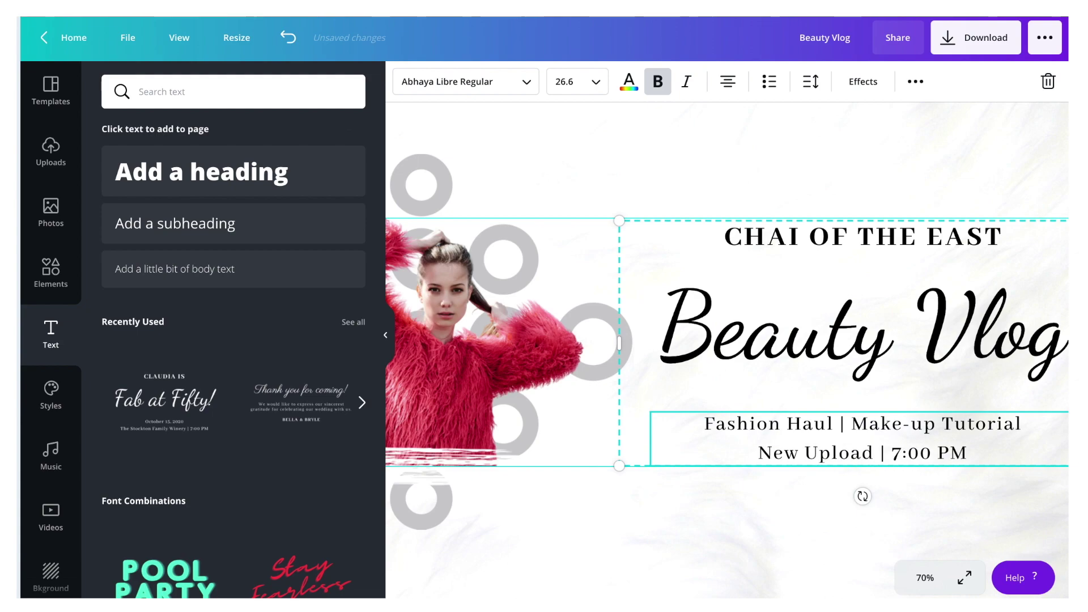
type("eo Every ")
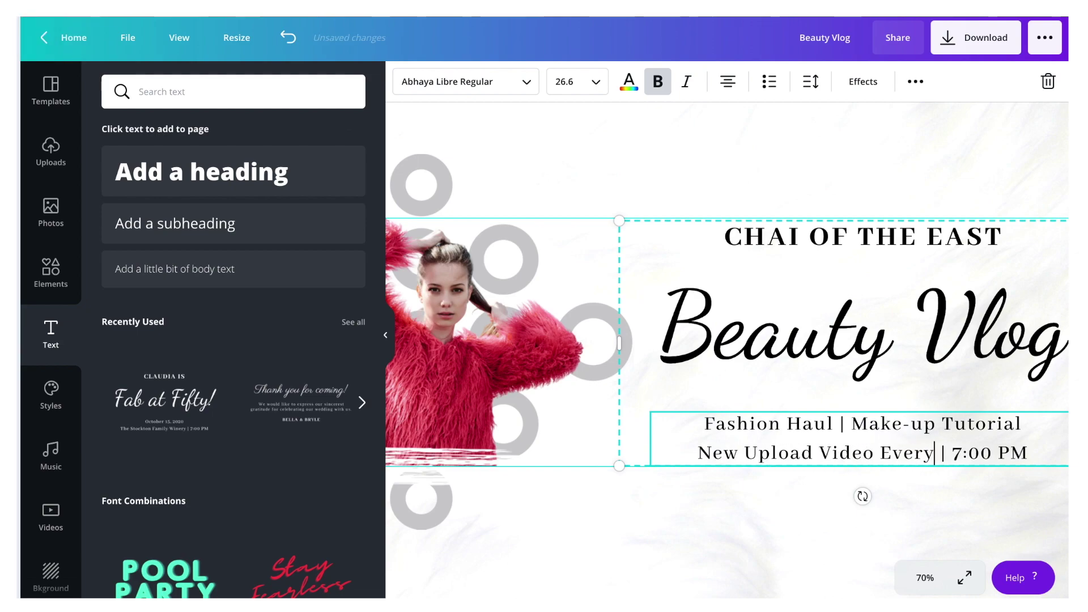
type("Weekend")
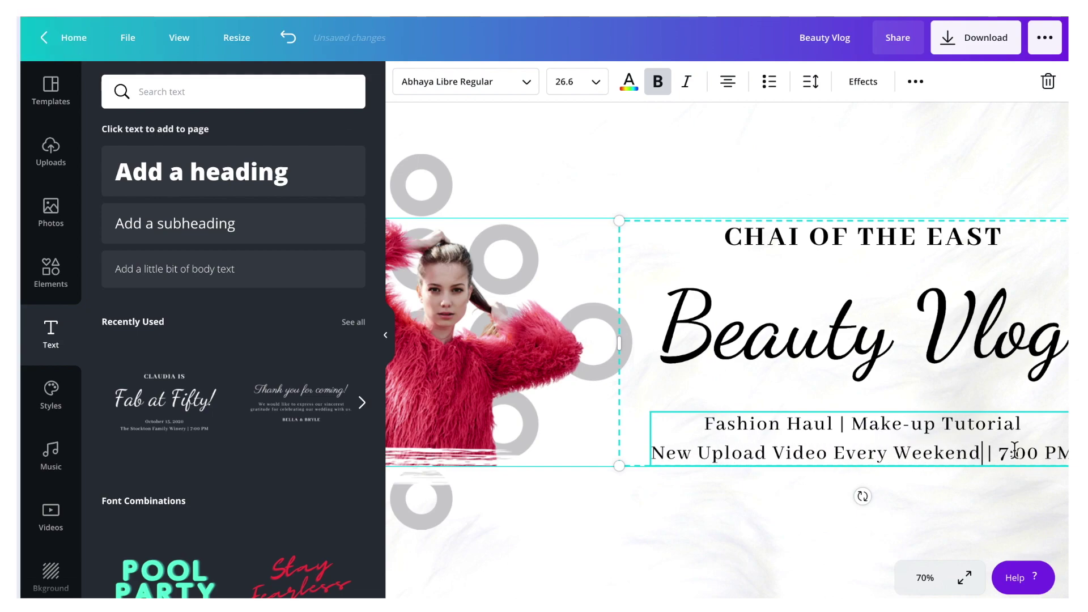
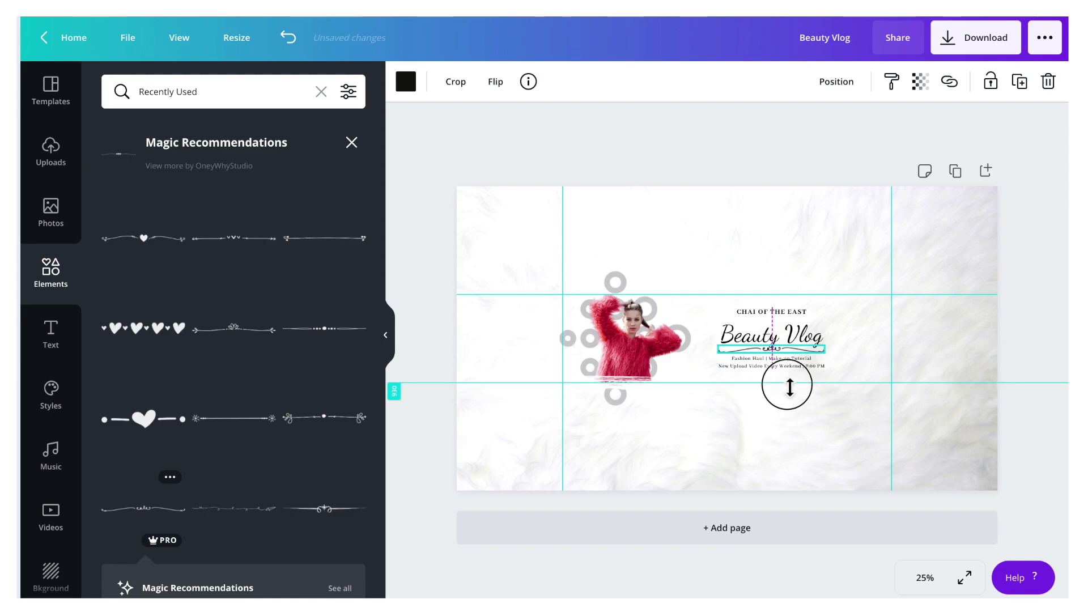
Search the graphic elements for "heart" and add the solid brush heart inside a thin circle to the banner
left_click(321, 91)
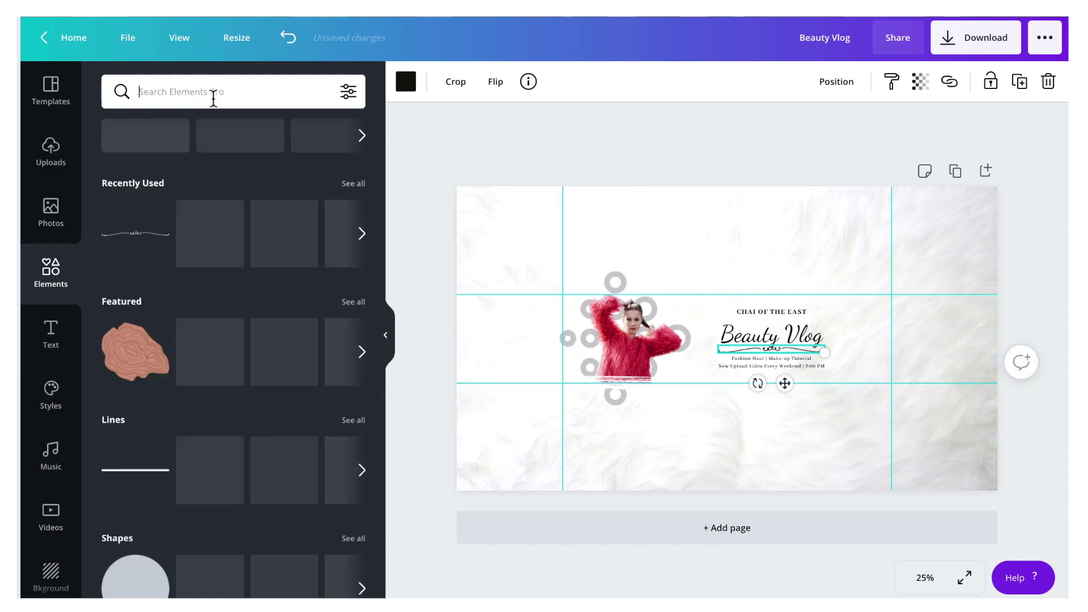
type("heart")
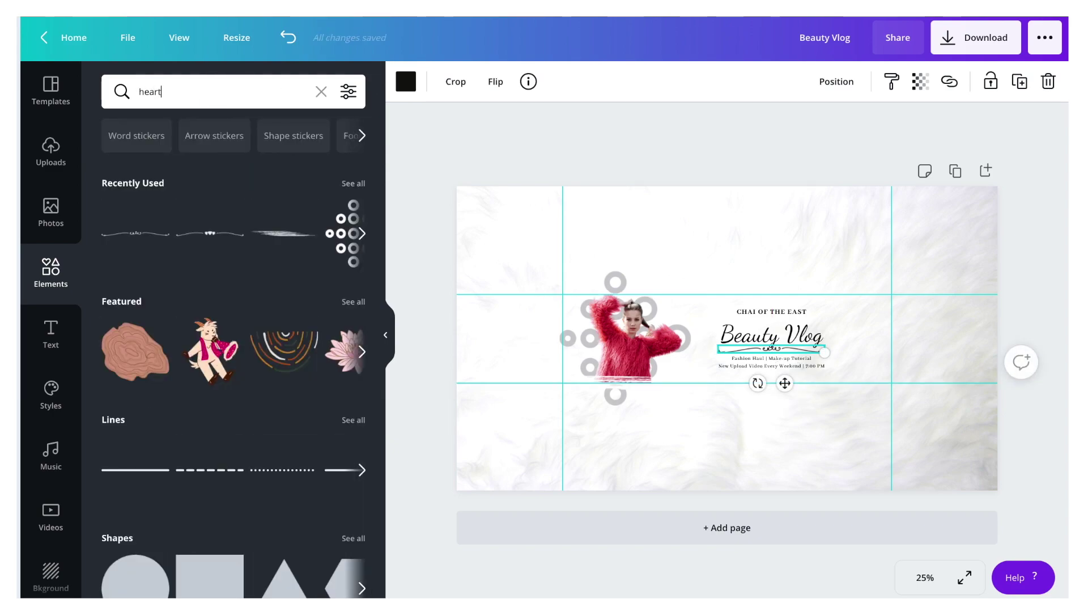
key("Return")
scroll(225, 469, "down", 6)
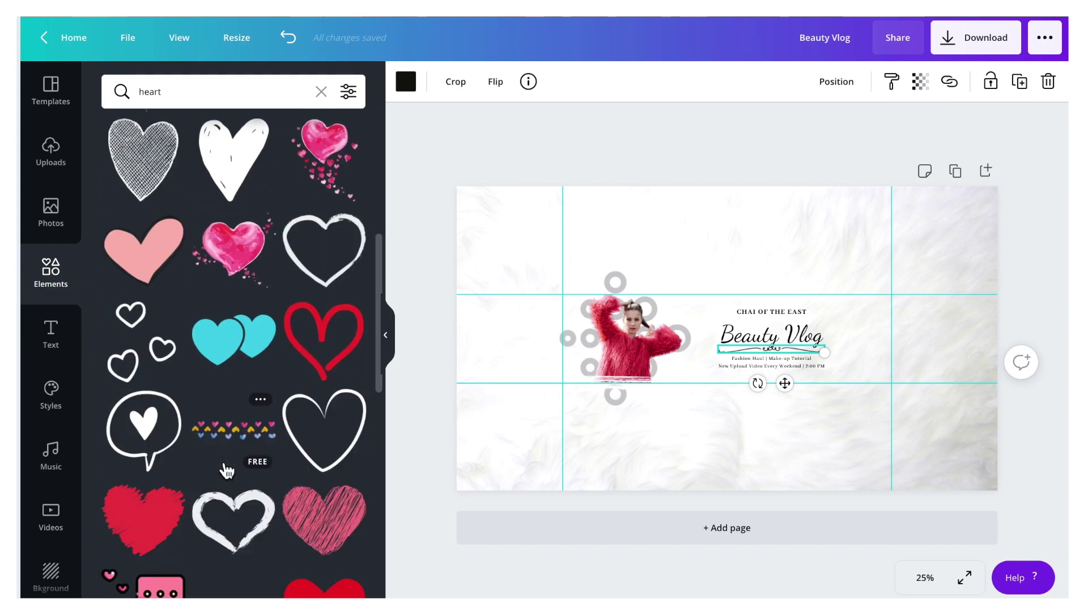
scroll(224, 465, "down", 10)
left_click(234, 327)
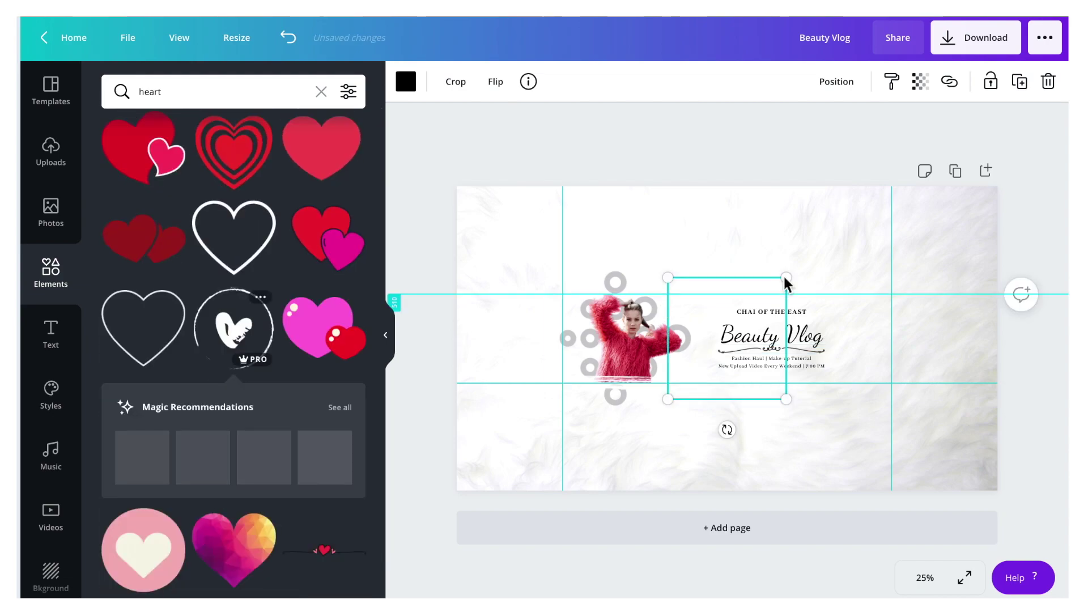
Shrink the circled heart, centre it above "CHAI OF THE EAST", and shift the text and divider slightly down to make room
left_click_drag(785, 279, 684, 384)
left_click_drag(786, 348, 772, 295)
left_click_drag(731, 358, 739, 364)
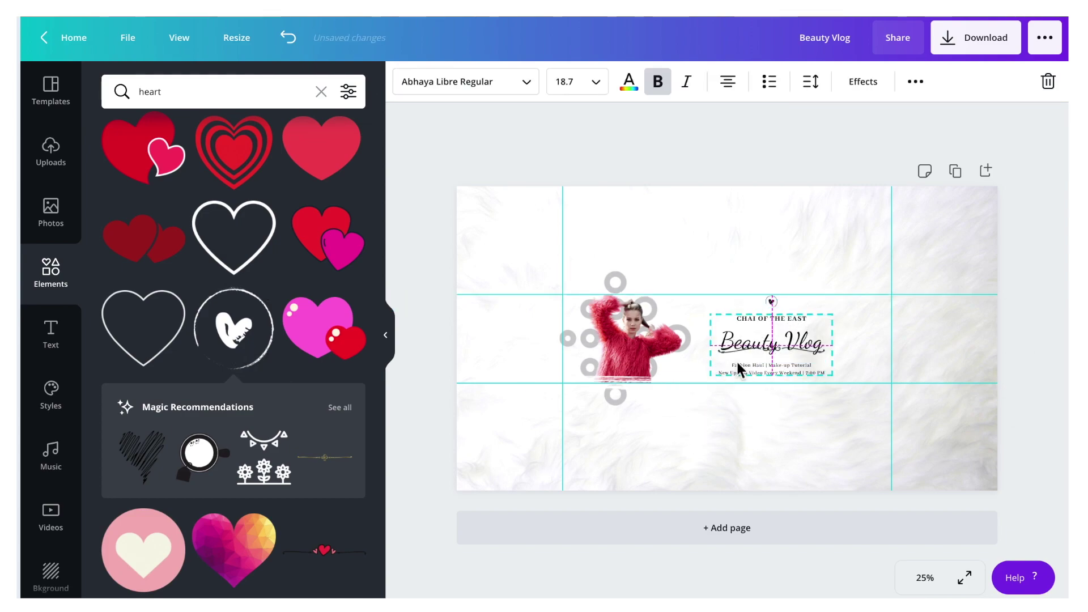
left_click(771, 304)
left_click(767, 252)
left_click(782, 355)
left_click(776, 440)
Recolour the "Beauty Vlog" heading with the rose red swatch from the Pastel Color palette
left_click(771, 343)
left_click(770, 342)
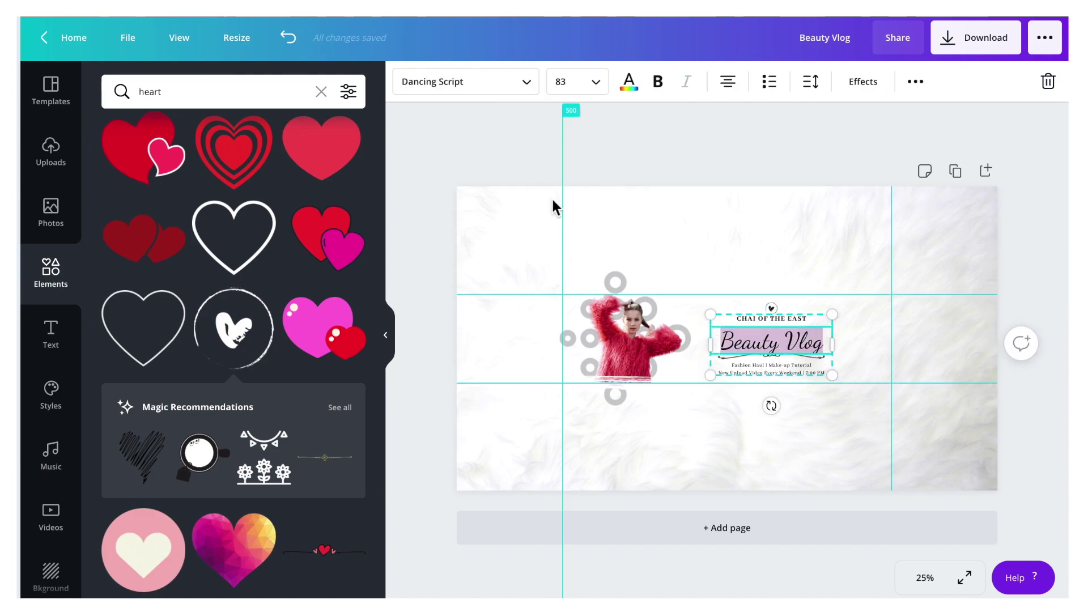
left_click(629, 81)
left_click(301, 335)
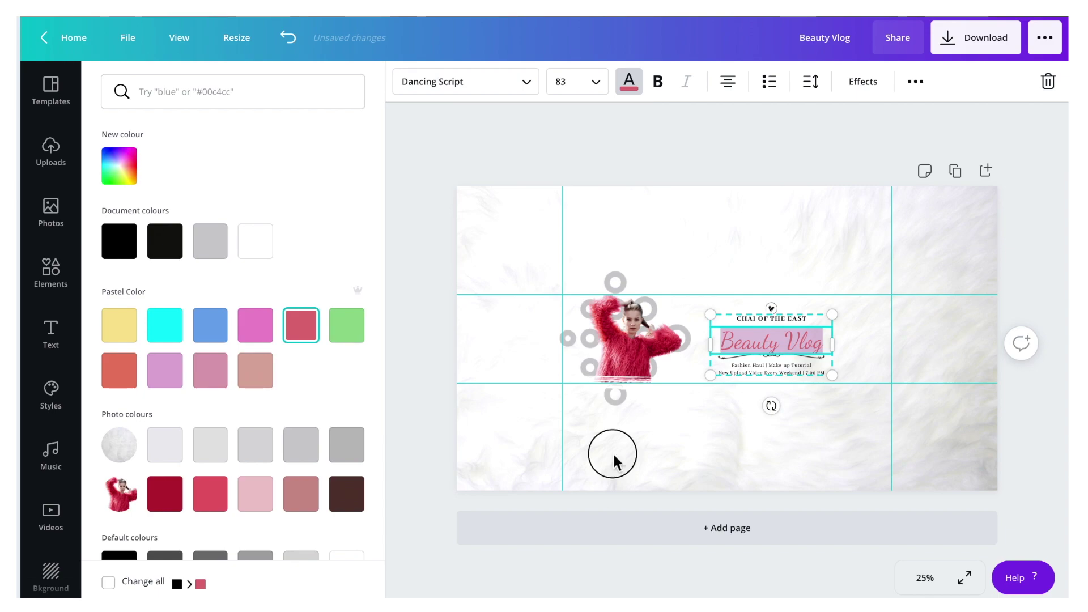
left_click(613, 453)
Select the heart, text lines and divider together, enlarge them slightly and reposition them within the safe area
left_click(762, 369)
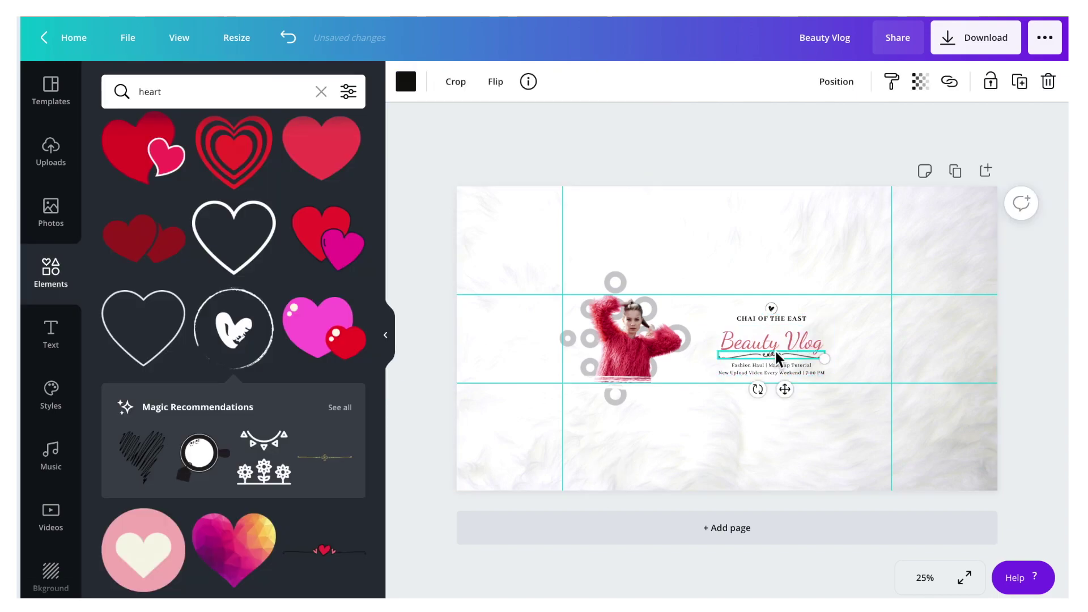
left_click(724, 411)
left_click_drag(723, 311, 842, 389)
left_click_drag(775, 343, 768, 340)
left_click(743, 155)
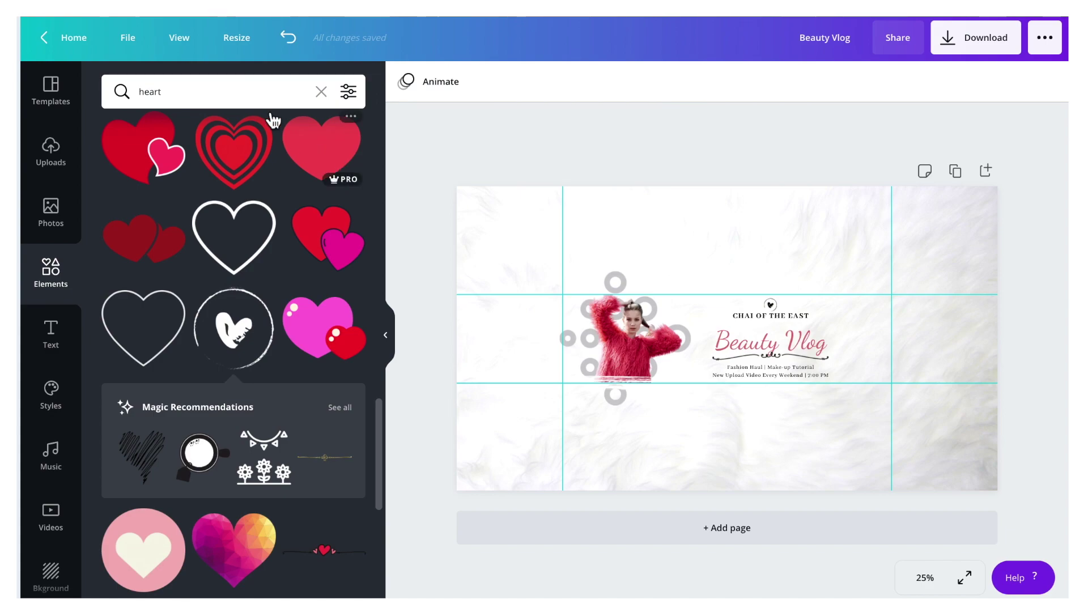
Search the photos for "makeup" and add the white flat-lay photo with the round pink gift box and cosmetics
left_click(320, 91)
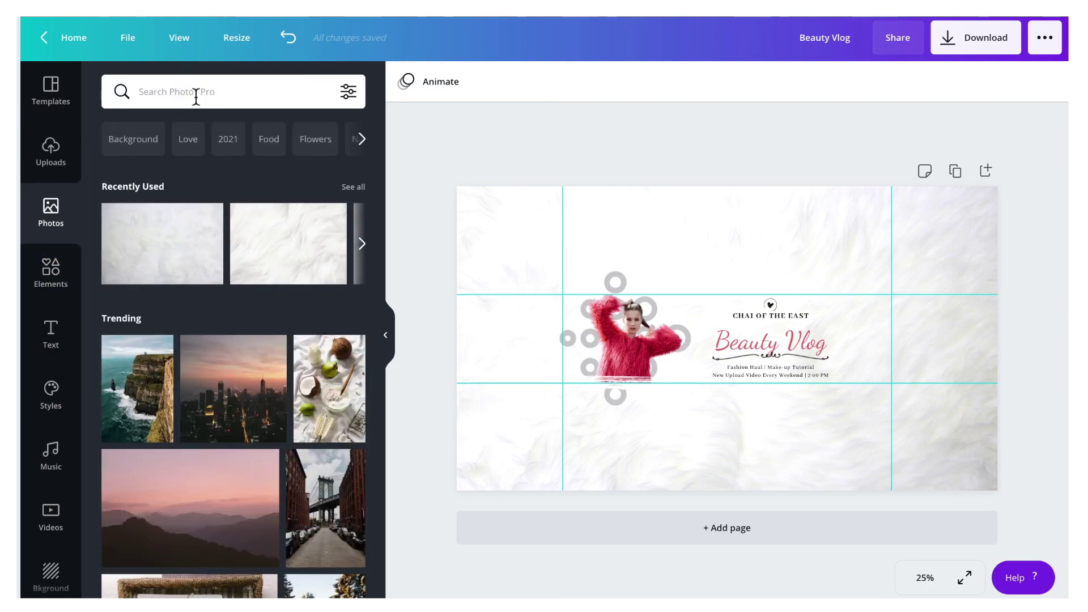
left_click(195, 97)
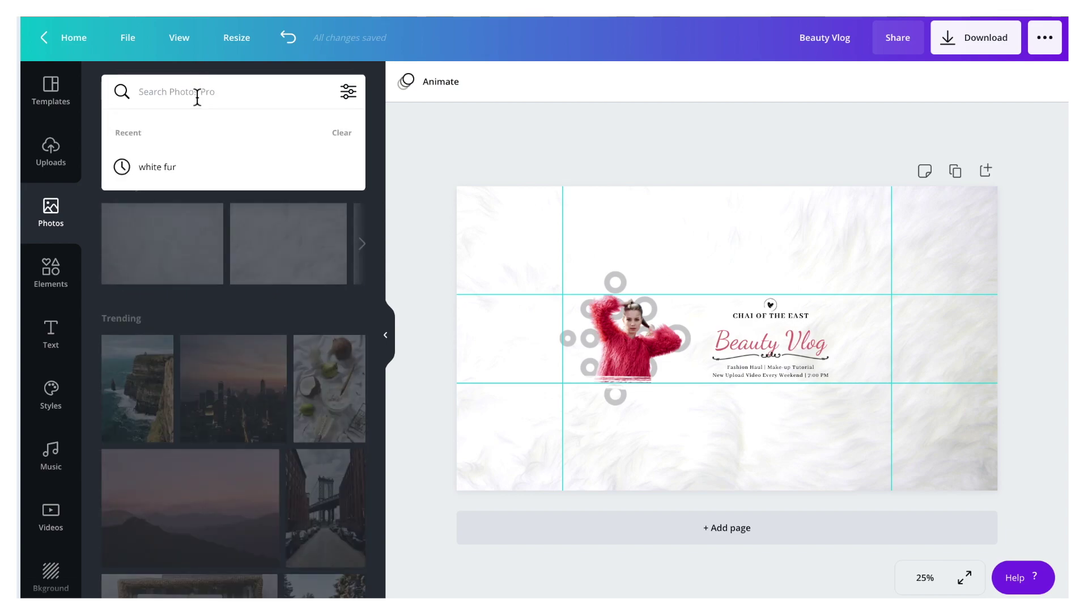
type("make")
left_click(190, 167)
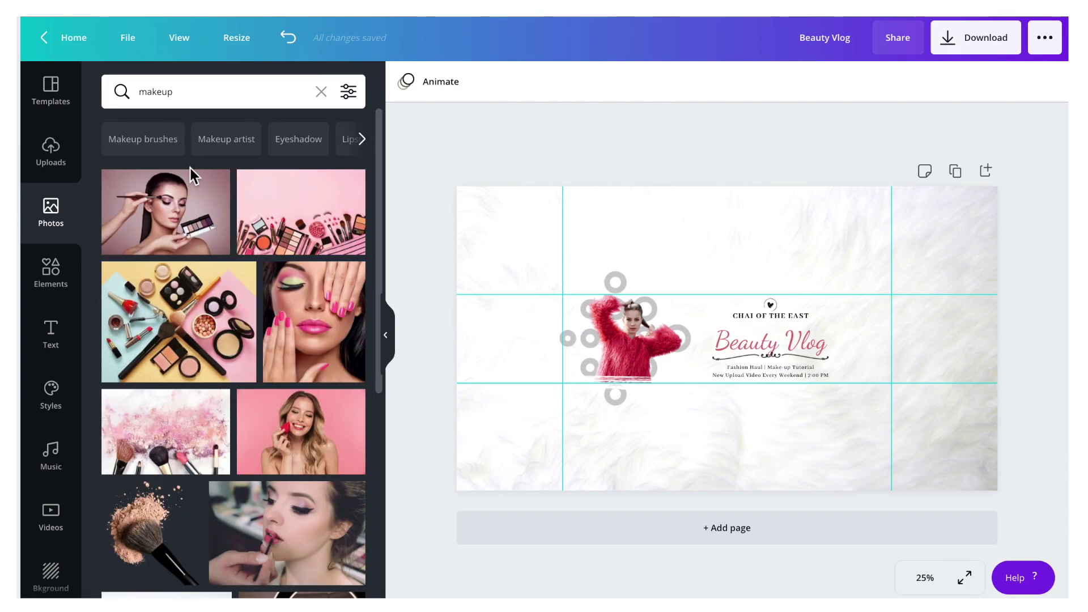
scroll(245, 404, "down", 4)
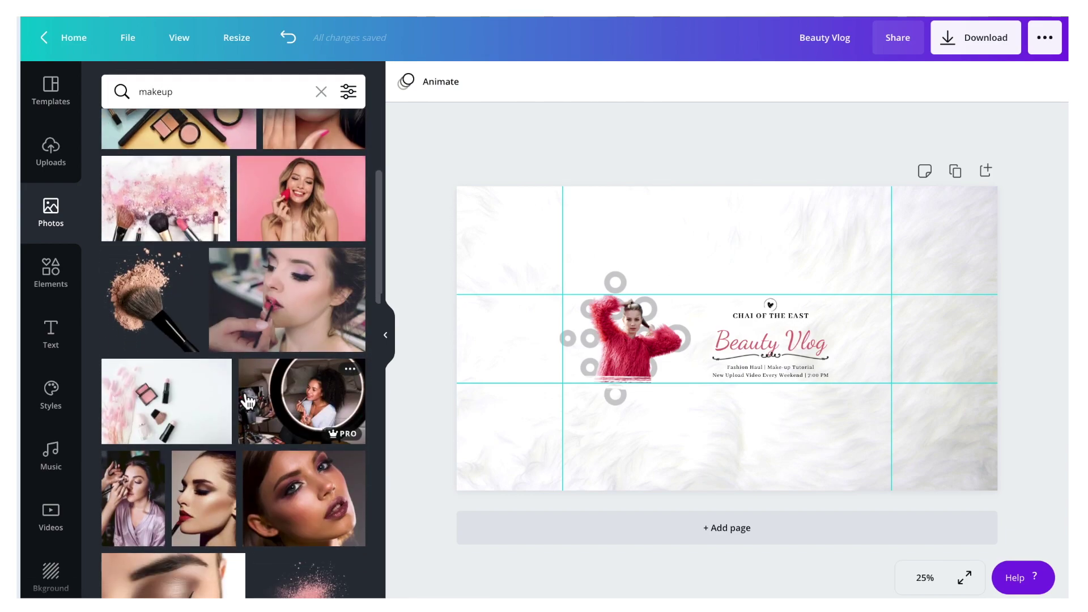
scroll(203, 389, "down", 8)
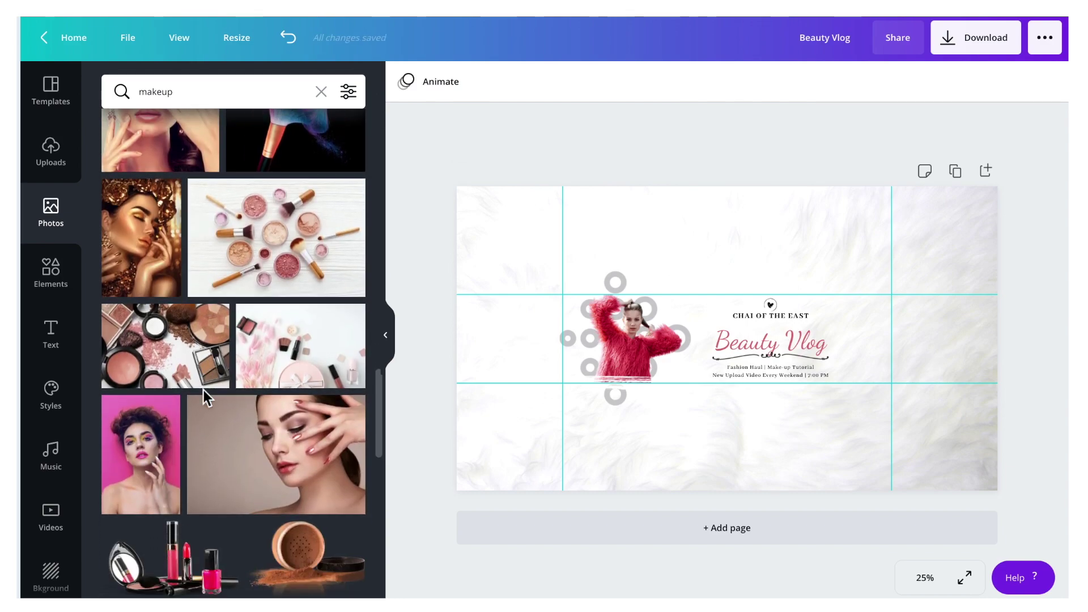
left_click(291, 369)
Shrink the makeup photo to the height of the middle band and fit it against the left vertical guide
left_click_drag(843, 277, 685, 383)
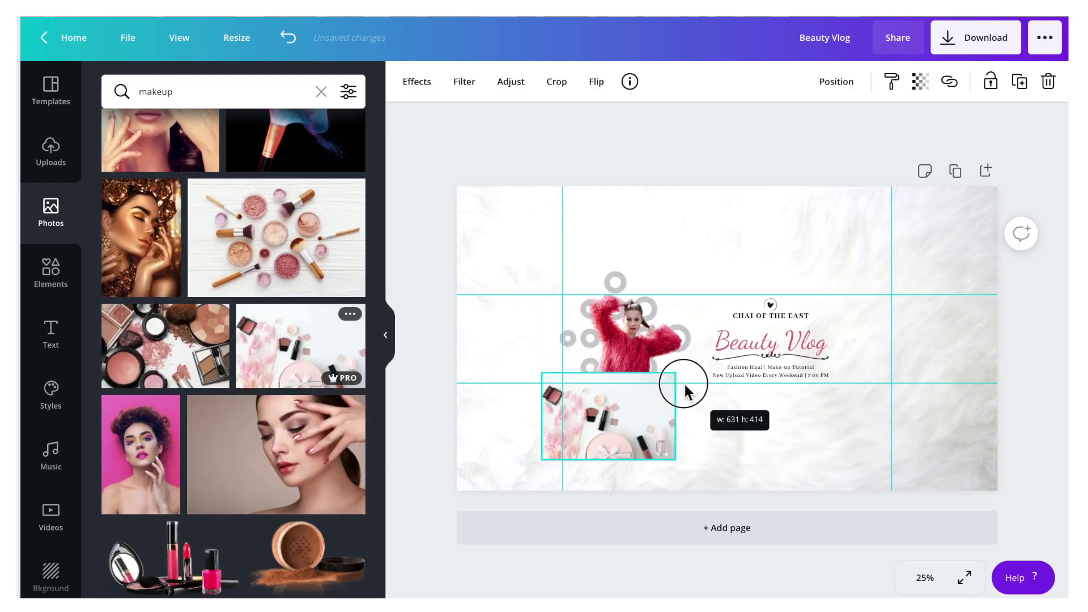
left_click_drag(611, 445, 501, 357)
left_click(467, 156)
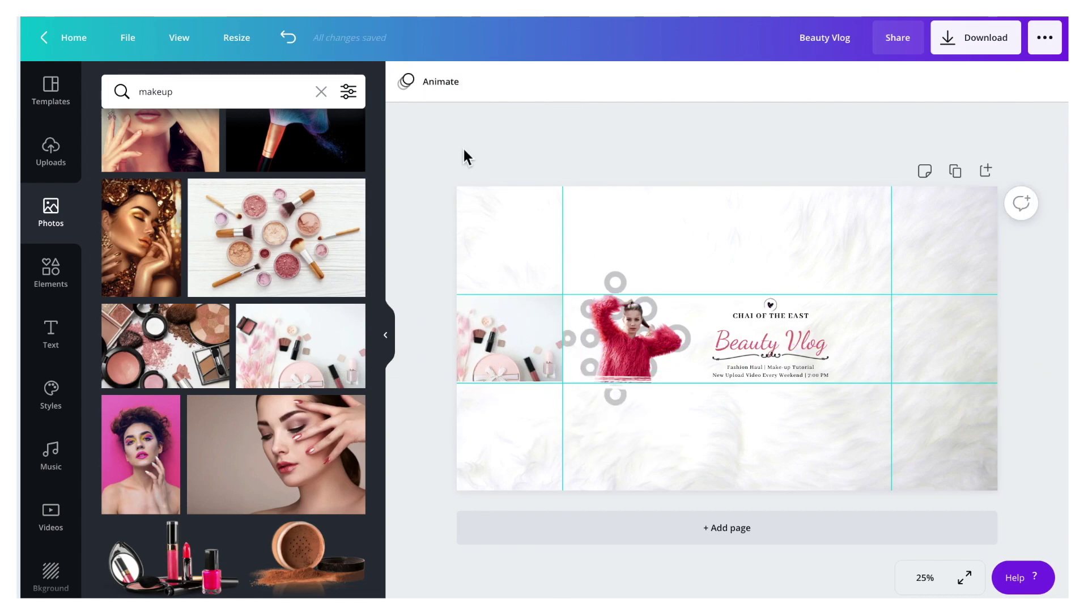
Lower the opacity of the makeup photo so it fades into the white fur background
left_click(509, 358)
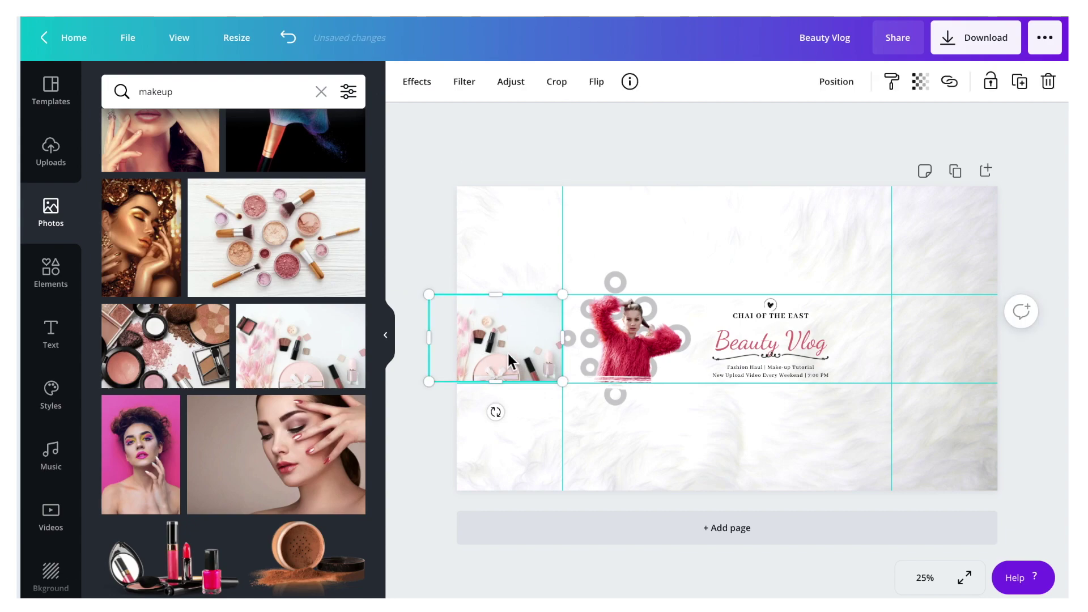
left_click(517, 129)
left_click(529, 328)
left_click(927, 88)
left_click(819, 129)
left_click(576, 146)
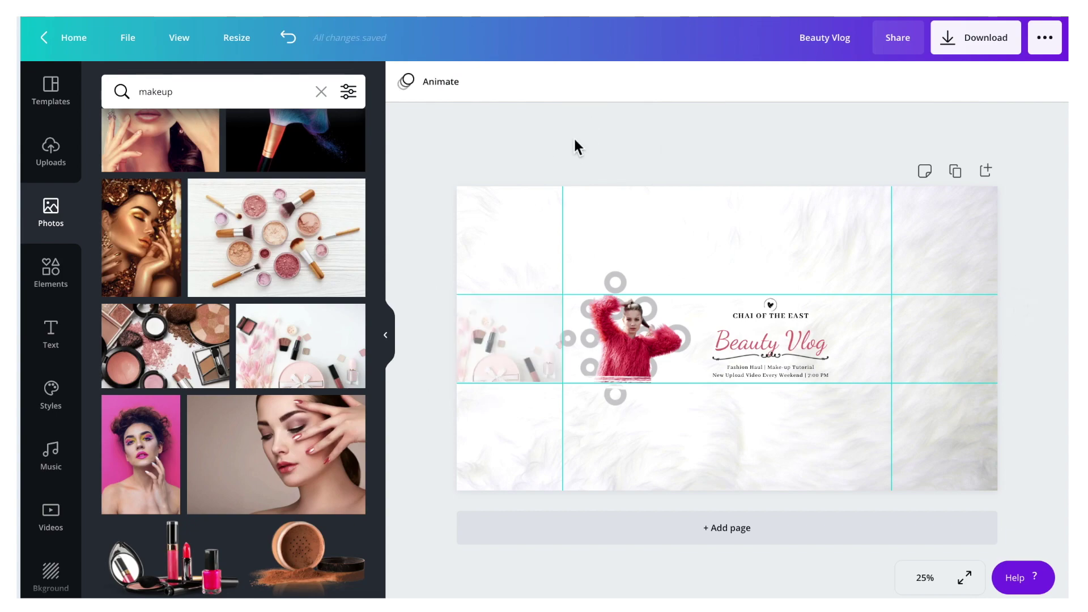
Duplicate the faded makeup photo, place the copy against the right vertical guide in the middle band and flip it horizontally
left_click(497, 369)
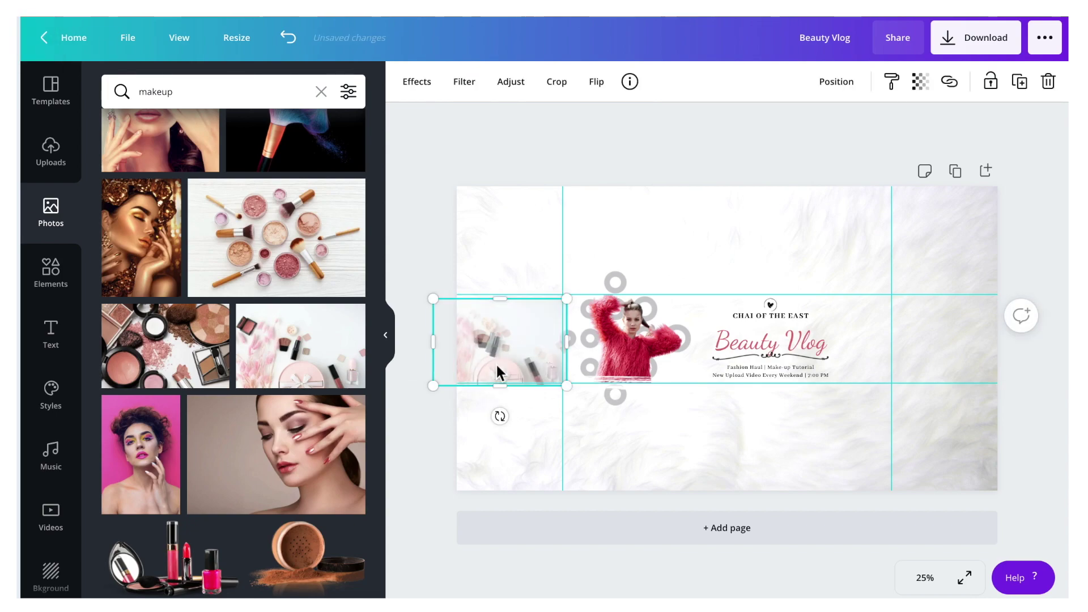
left_click_drag(495, 357, 952, 348)
left_click(590, 90)
left_click(620, 134)
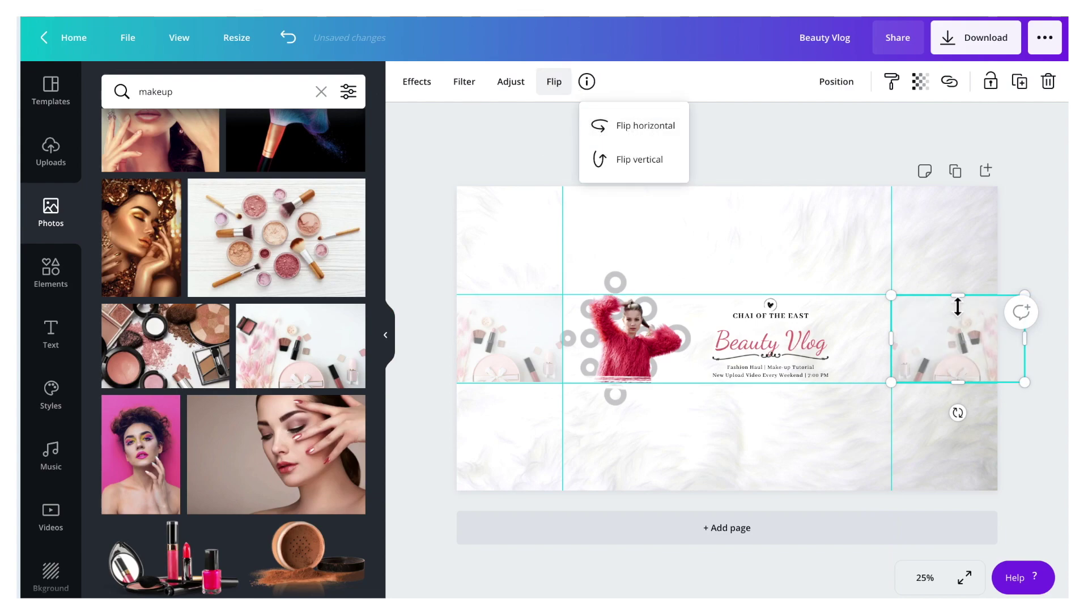
left_click(1026, 217)
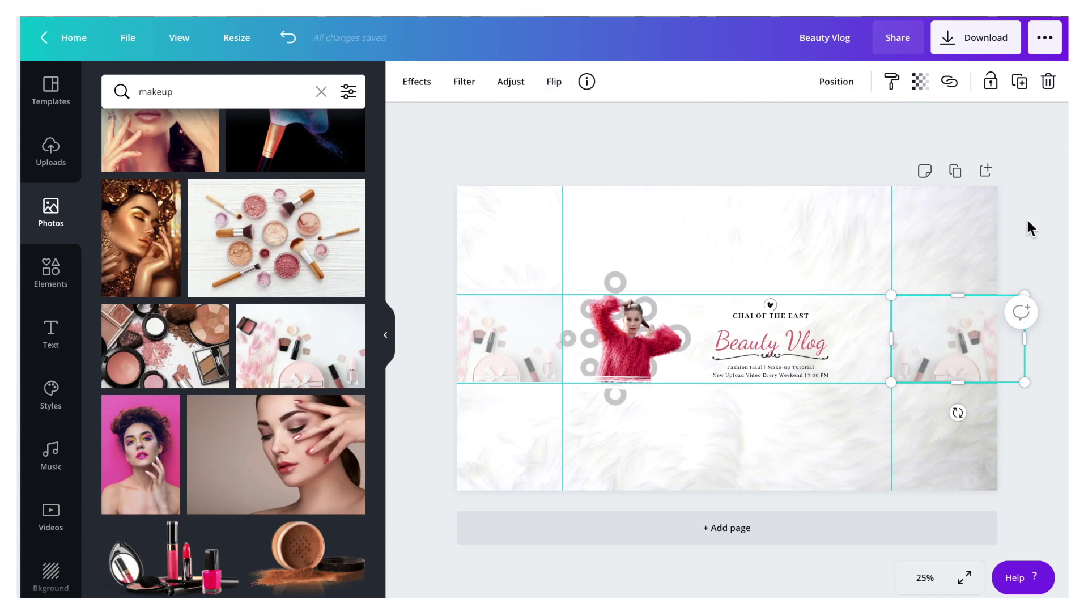
left_click(807, 141)
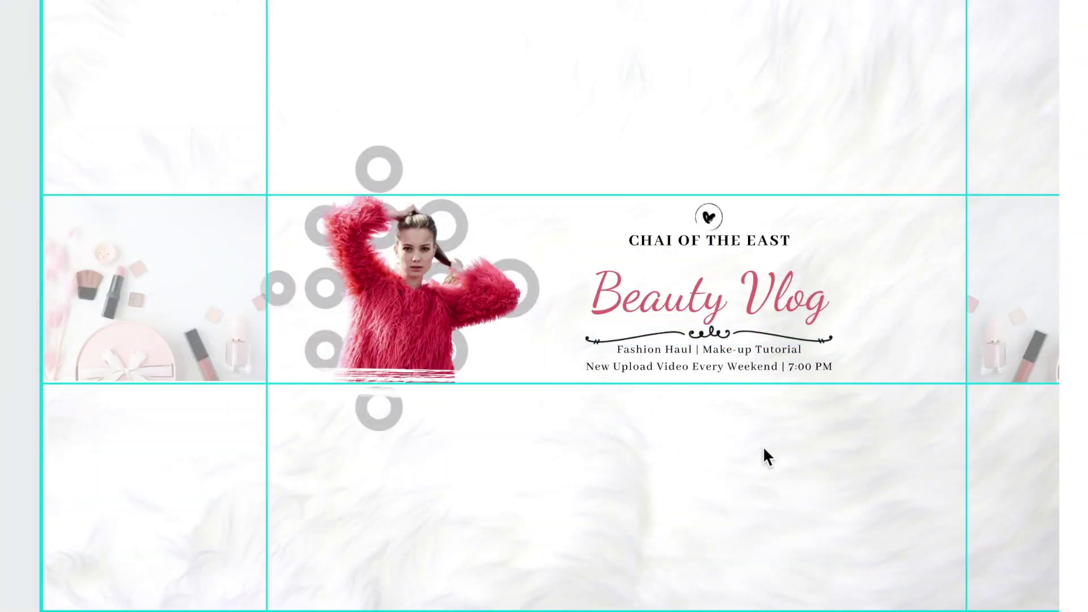
Move the circled heart down between "CHAI OF THE EAST" and the "Beauty Vlog" heading
left_click(724, 242)
left_click(708, 216)
left_click_drag(708, 216, 708, 260)
left_click(754, 190)
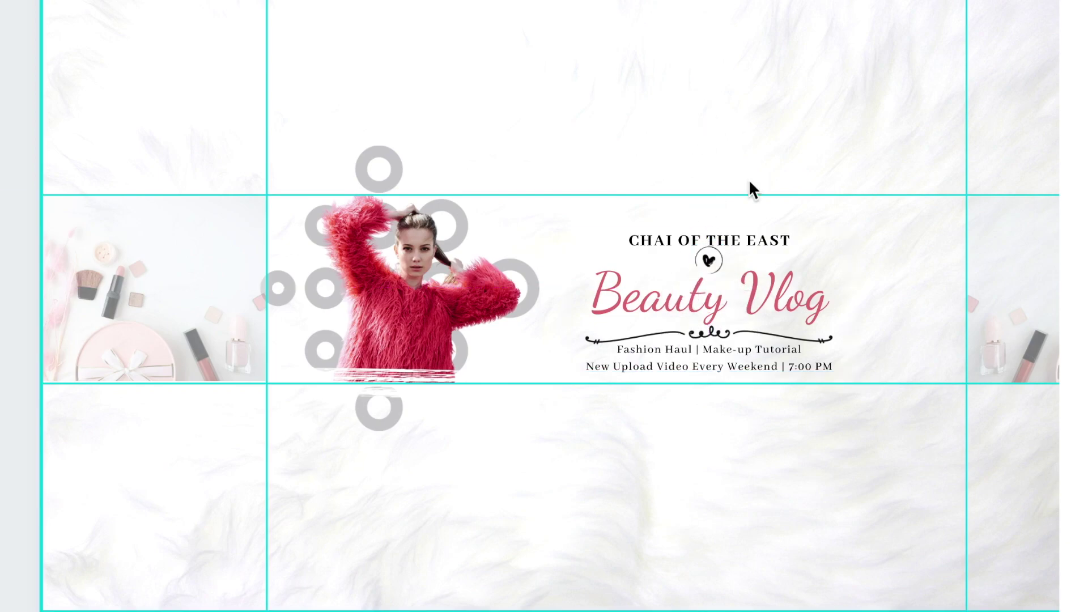
Shrink the grey ring pattern and shift it to the woman's left side, moving the woman slightly to the right
left_click(322, 303)
mouse_move(567, 192)
left_mouse_down()
mouse_move(656, 182)
mouse_move(604, 231)
mouse_move(566, 194)
left_mouse_up()
left_click_drag(539, 145, 464, 187)
left_click_drag(311, 318, 332, 326)
left_click(536, 122)
scroll(536, 123, "down", 1)
mouse_move(348, 271)
left_mouse_down()
mouse_move(349, 258)
mouse_move(357, 264)
left_mouse_up()
left_click_drag(365, 397, 363, 373)
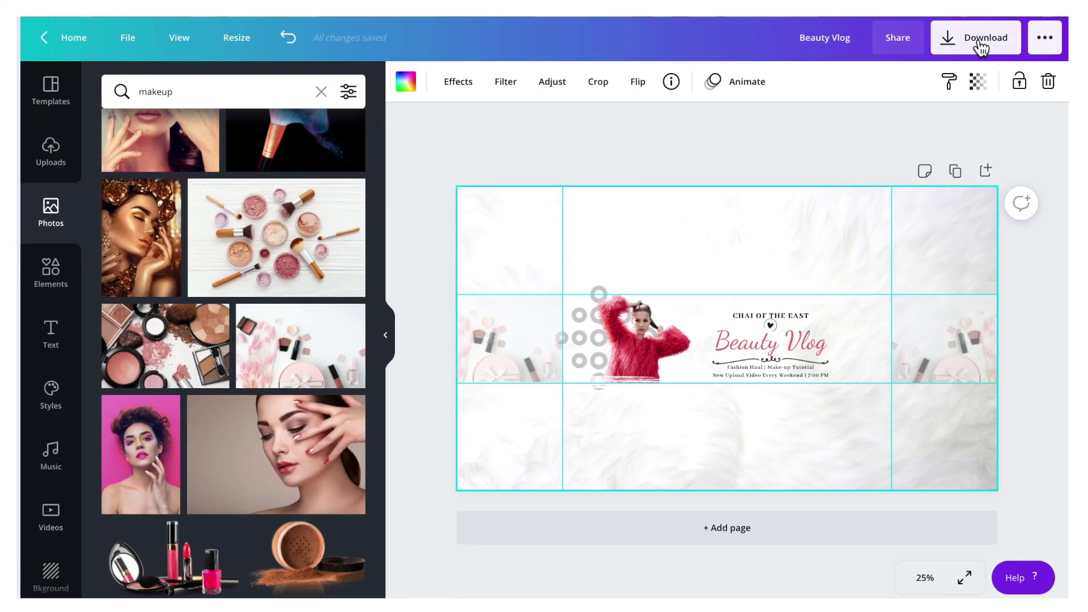
Download the finished banner as a PNG at size 1 and dismiss the saved-design message
left_click(980, 47)
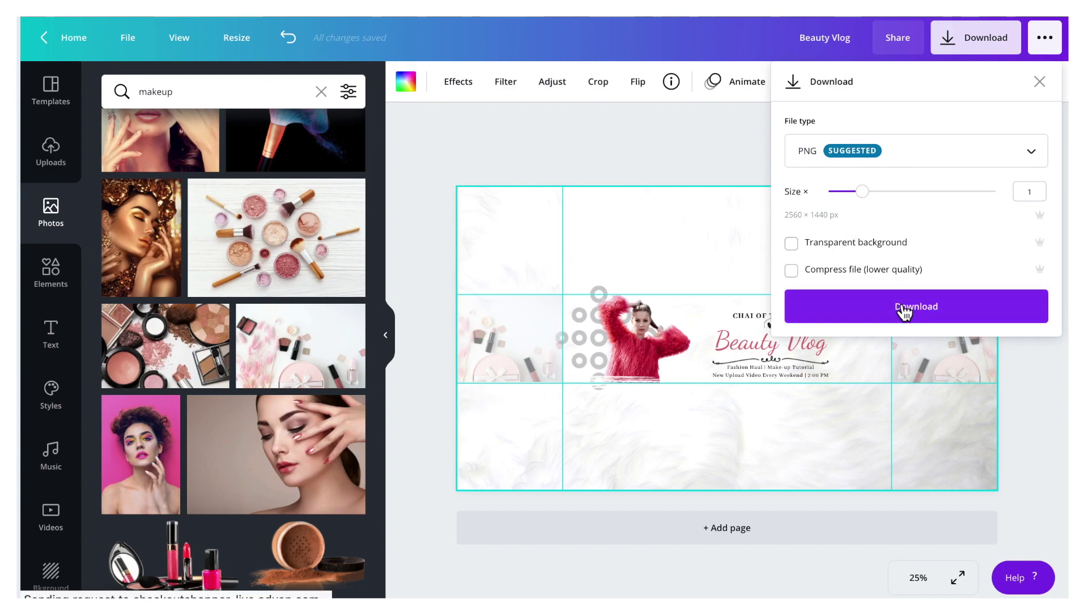
left_click(902, 306)
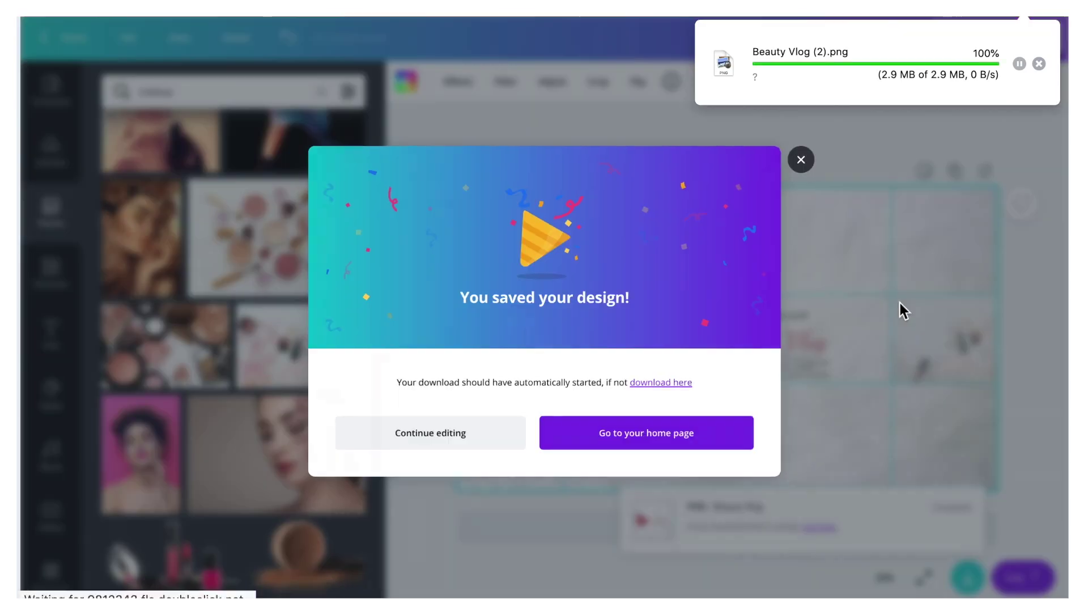
left_click(801, 159)
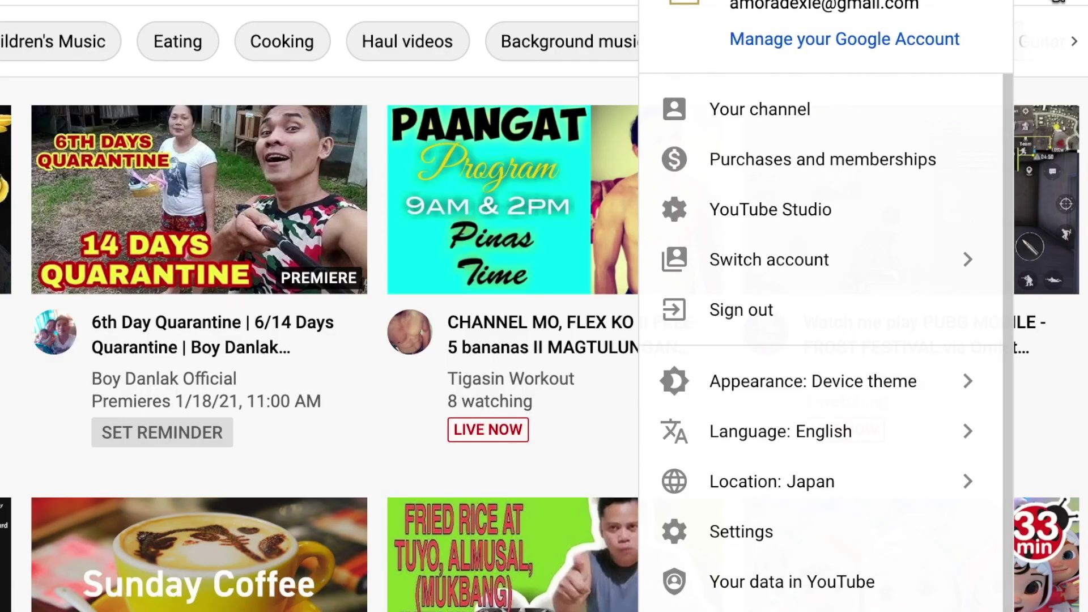
Go to YouTube Studio and open the branding settings under the channel customization
left_click(798, 198)
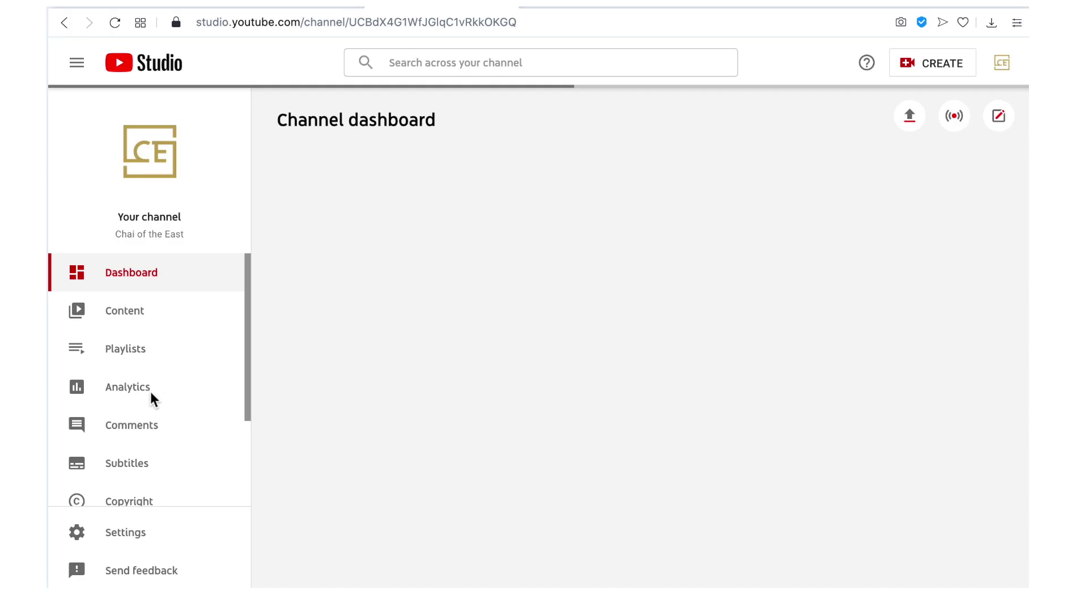
scroll(153, 400, "down", 3)
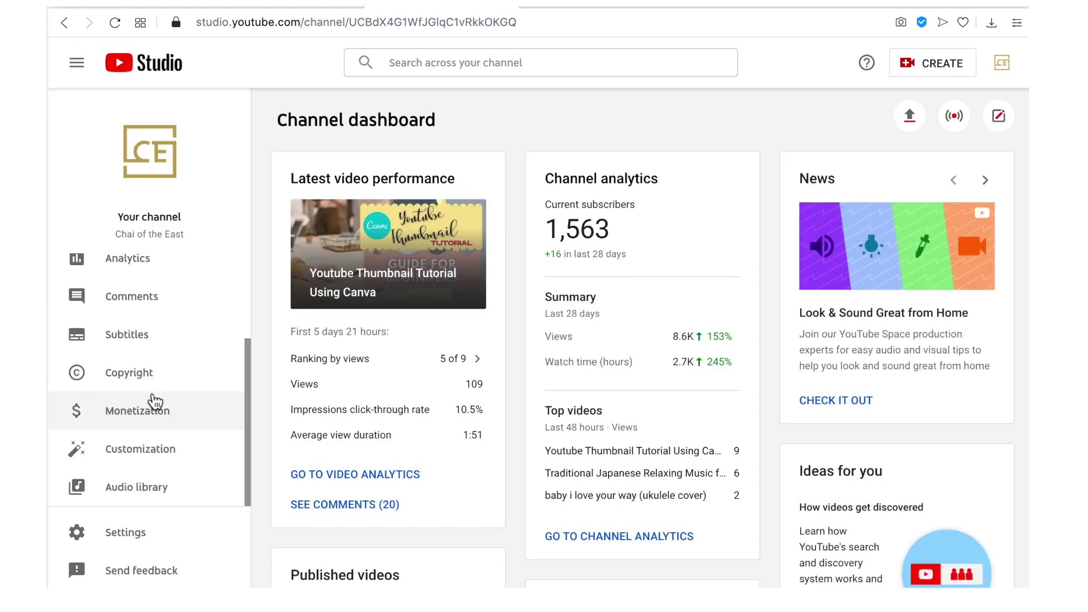
left_click(142, 457)
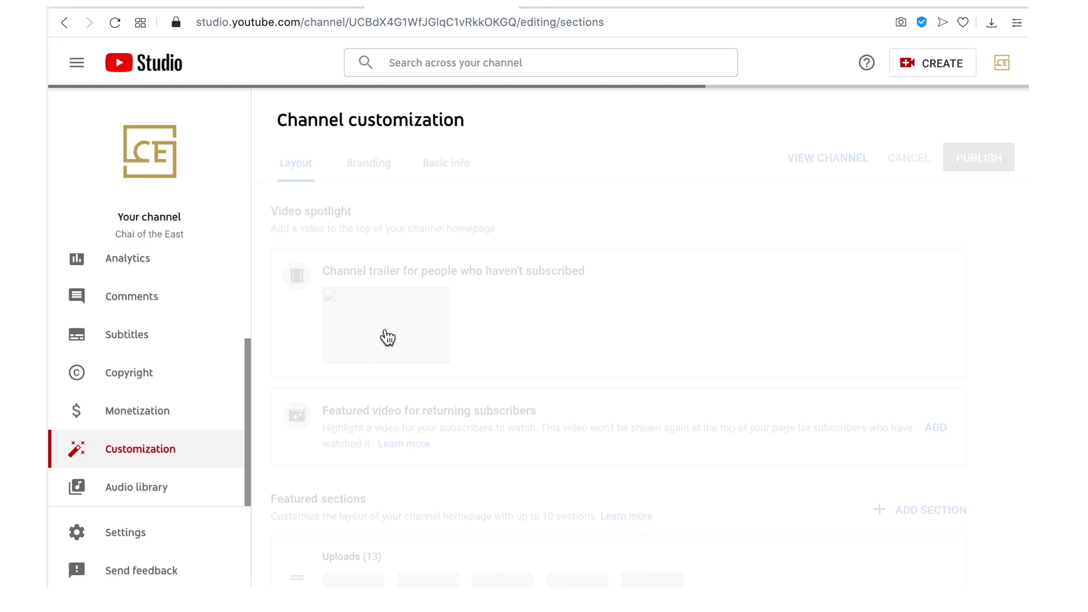
left_click(368, 165)
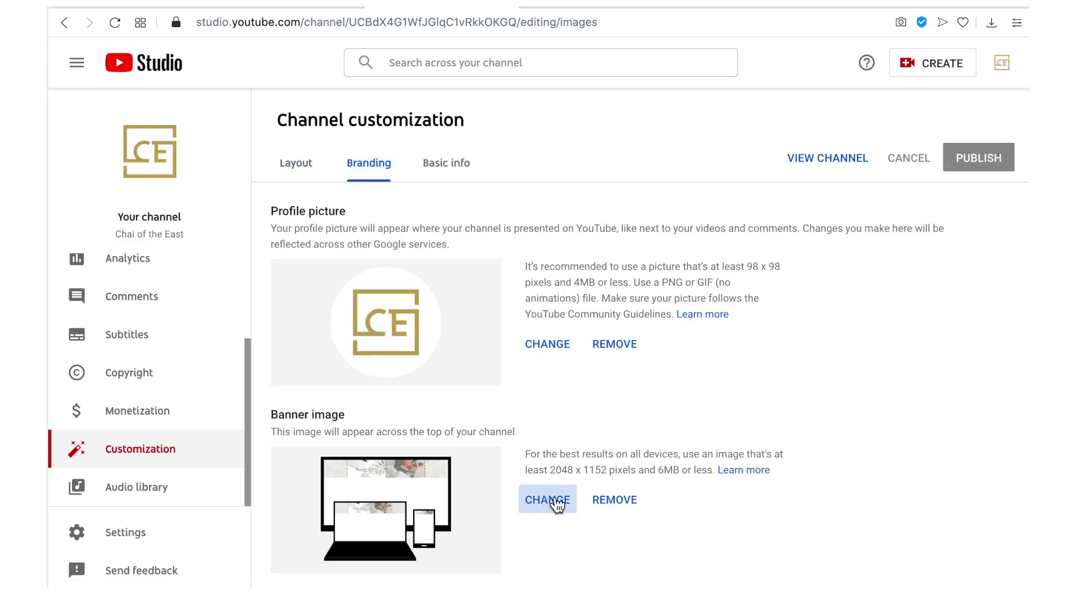
Replace the channel's banner image with the downloaded Beauty Vlog banner and accept its full-size crop
left_click(557, 502)
left_click(506, 108)
left_click(798, 379)
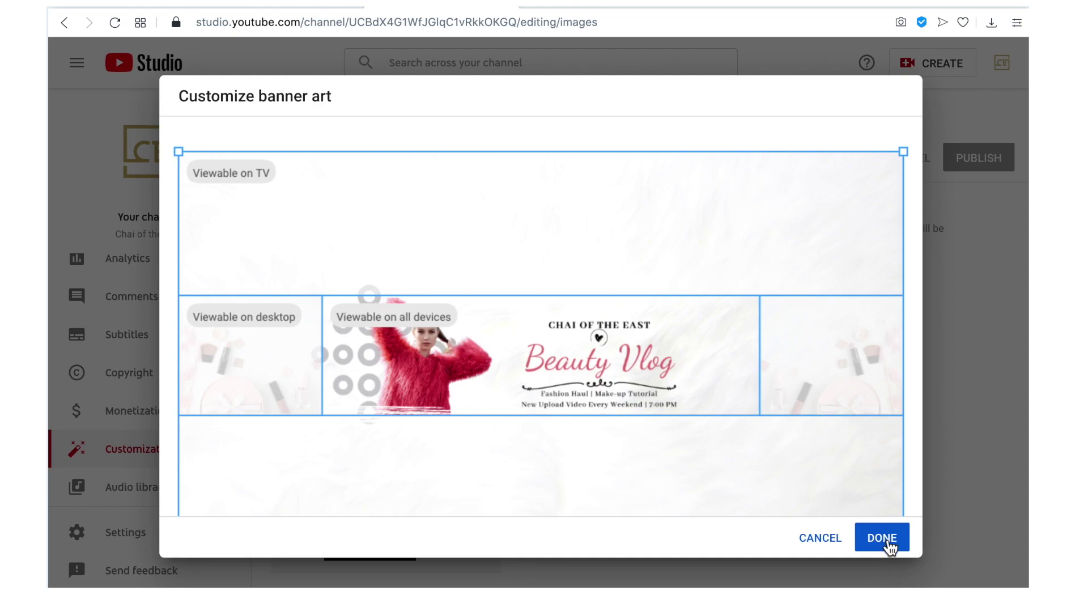
left_click(888, 545)
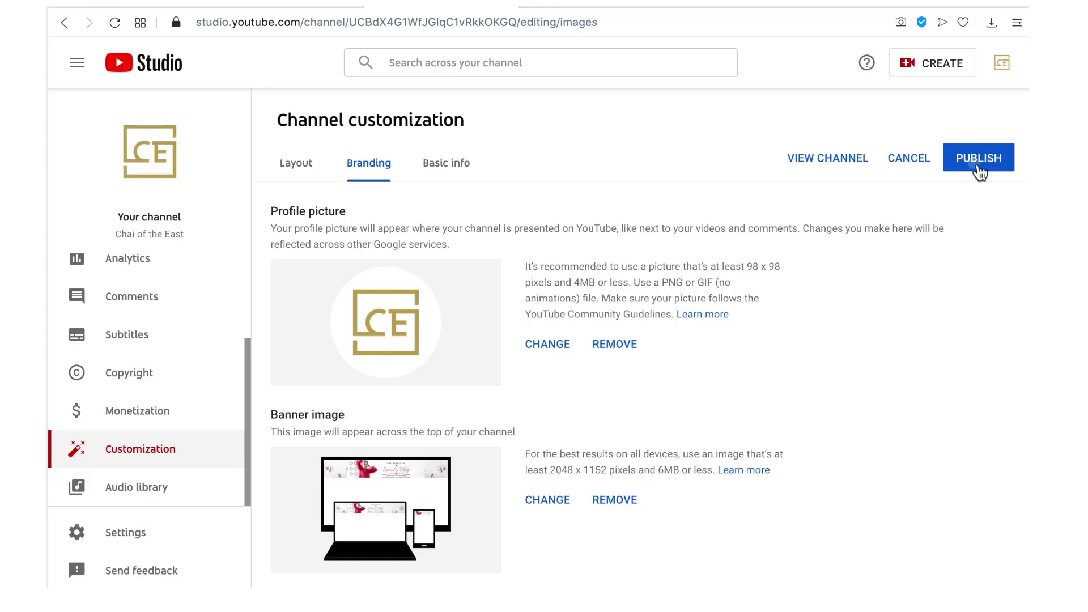
Publish the channel customization and view the new banner on the channel page
left_click(978, 170)
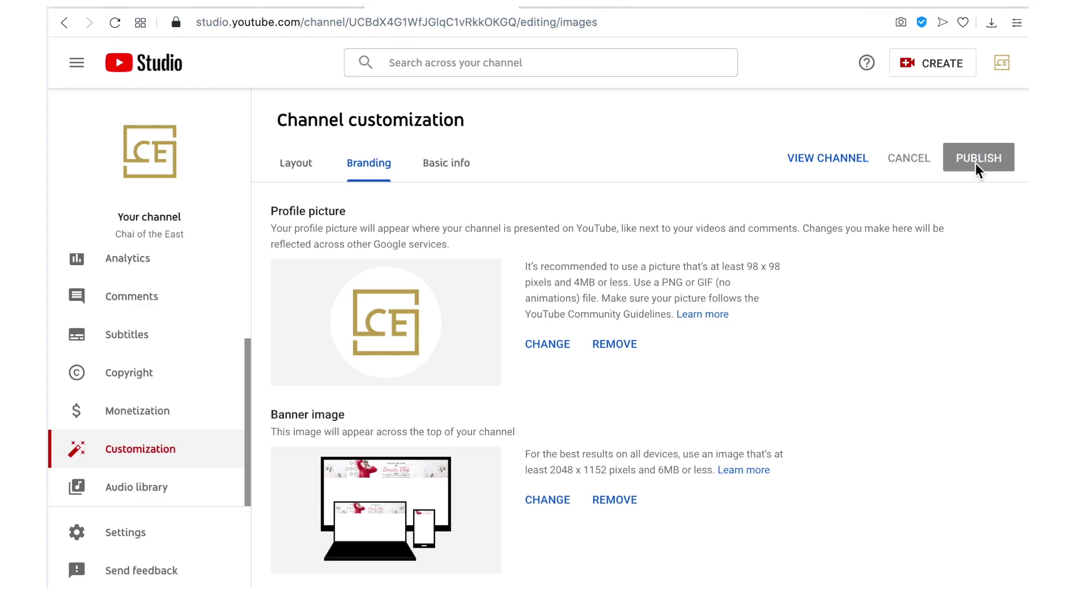
left_click(841, 162)
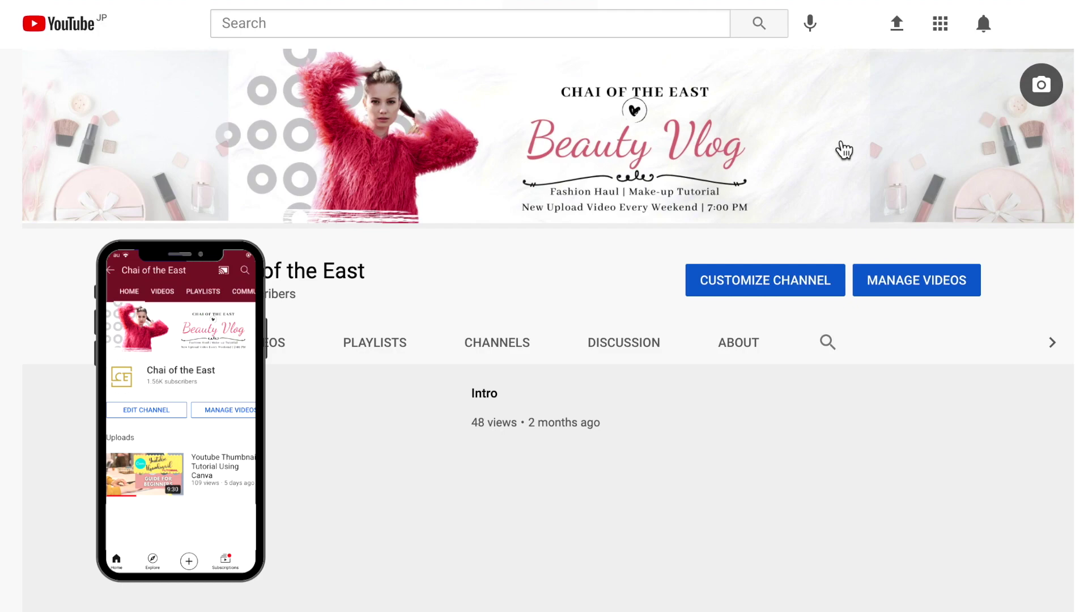